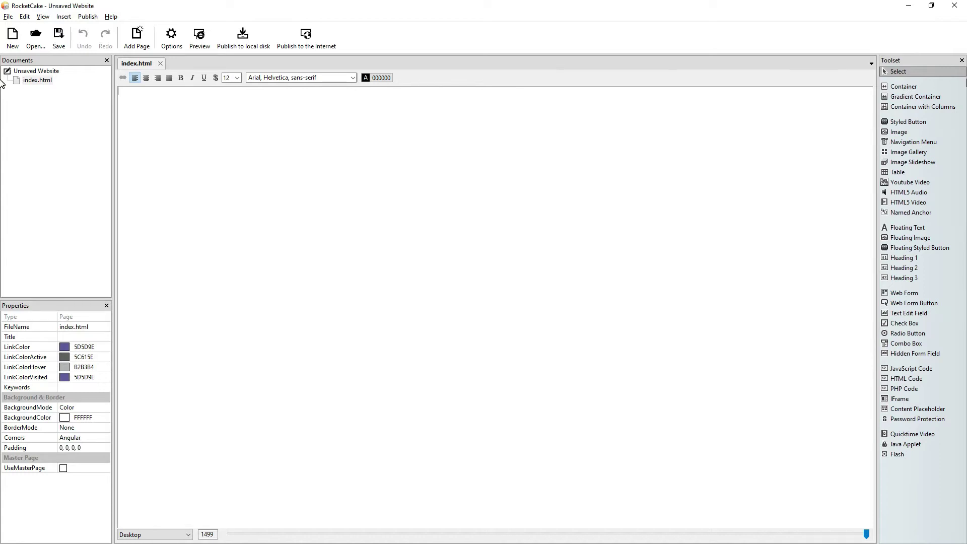
Add a tall full-width container holding an inner container with MaxWidth 800.
drag(904, 86, 367, 324)
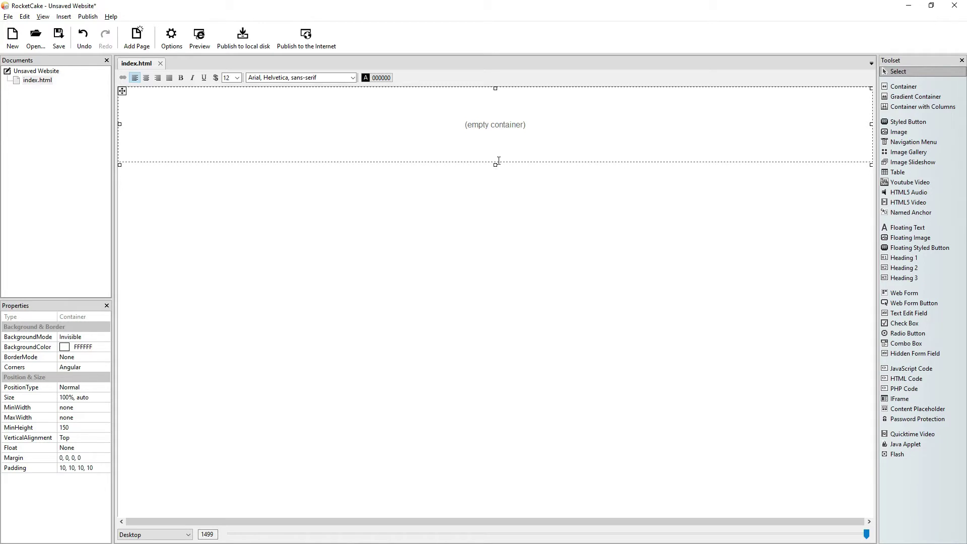
drag(495, 165, 462, 406)
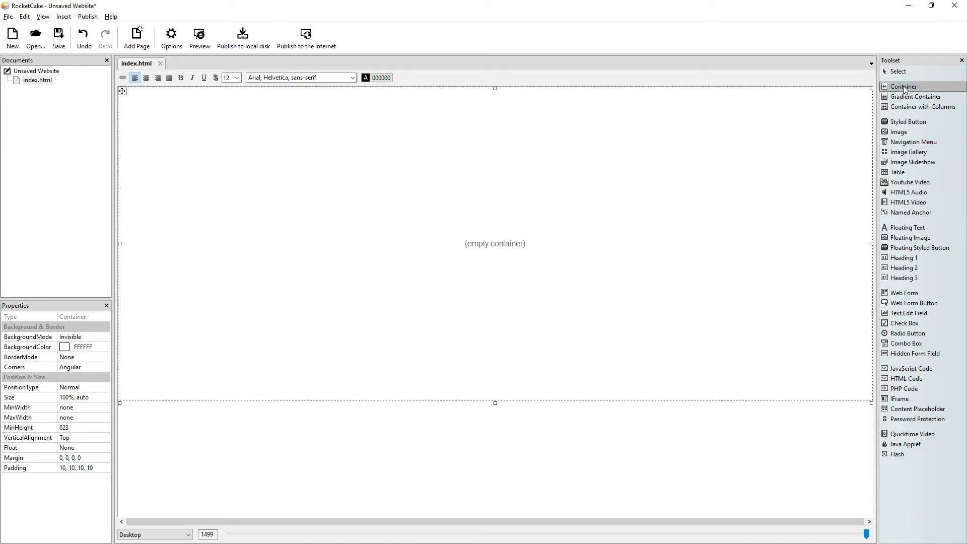
drag(903, 86, 521, 259)
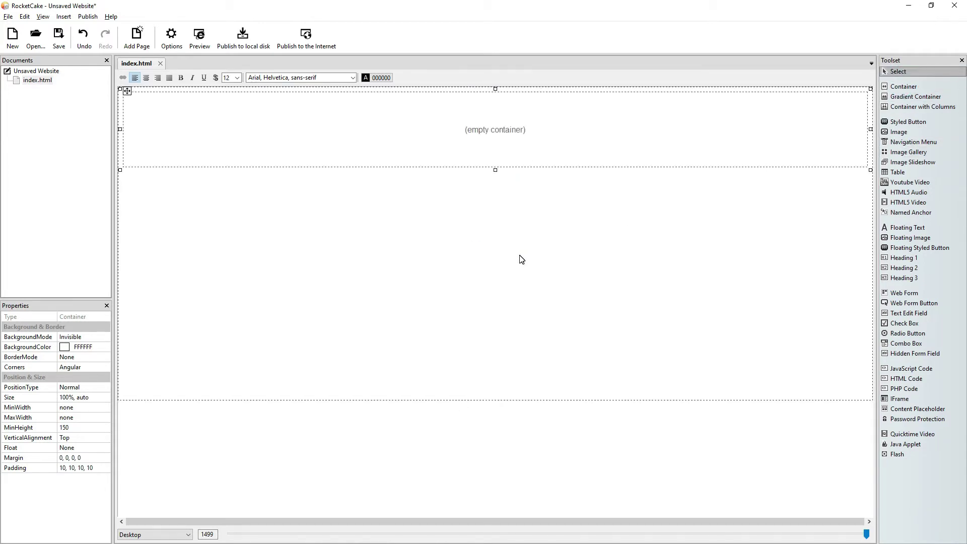
click(80, 417)
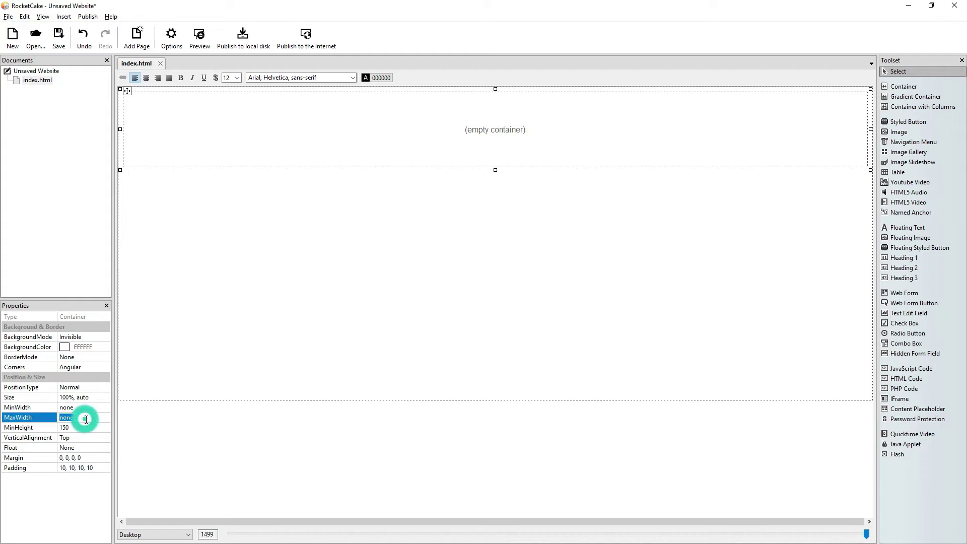
text(800)
key(Return)
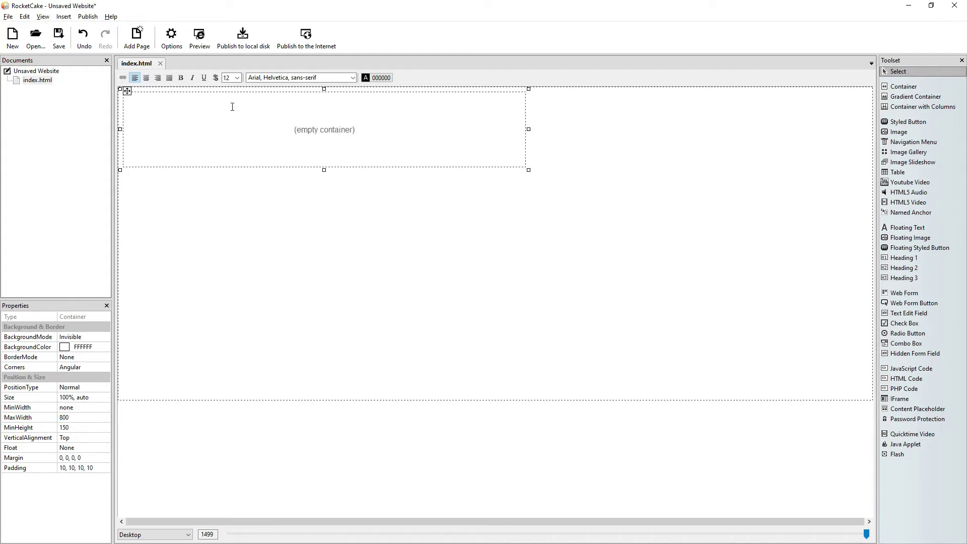
Type 'Lorem ipsum' into the inner container and paste extra copies of it.
click(276, 265)
click(423, 118)
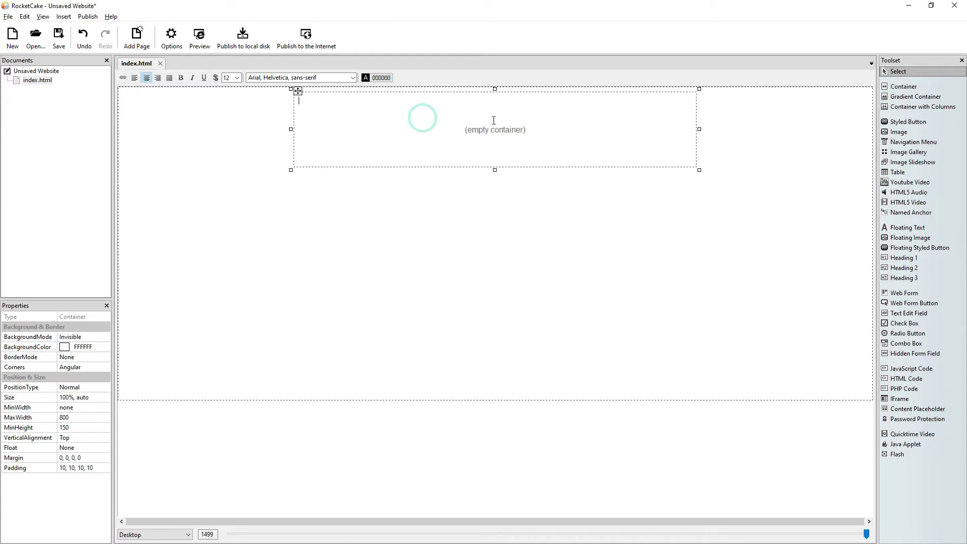
text(Lorem)
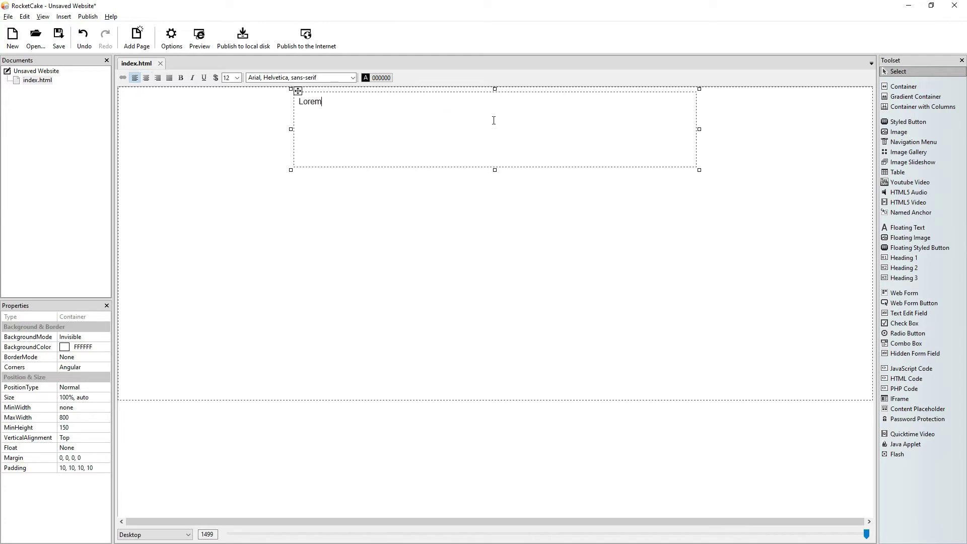
text( ipsum)
key(ctrl+a)
key(ctrl+c)
key(End)
key(ctrl+v)
key(ctrl+v)
key(ctrl+v)
key(ctrl+v)
key(ctrl+v)
Keep copying and pasting the text until about 19 lines of Lorem ipsum fill the container.
key(ctrl+a)
key(ctrl+c)
key(End)
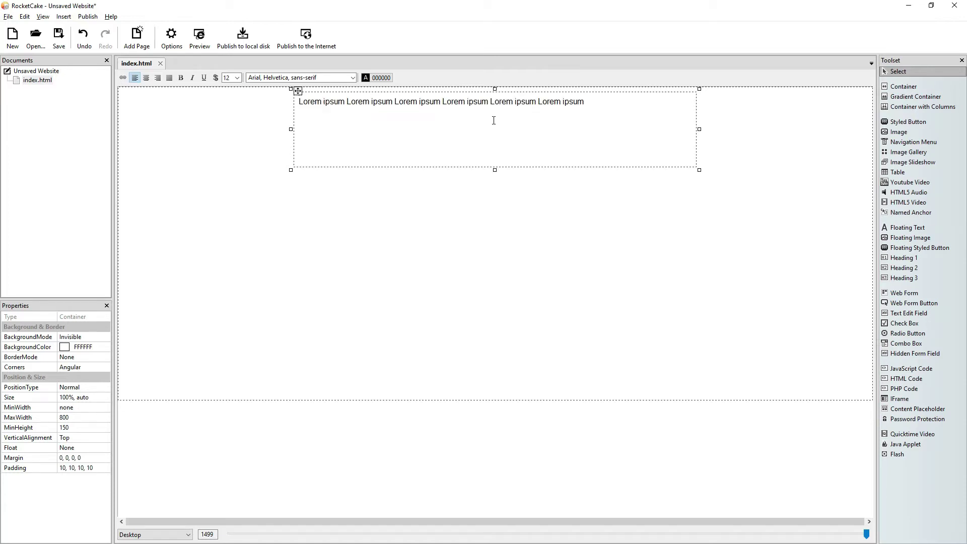
key(ctrl+v)
key(ctrl+v)
key(ctrl+v)
key(ctrl+v)
key(ctrl+a)
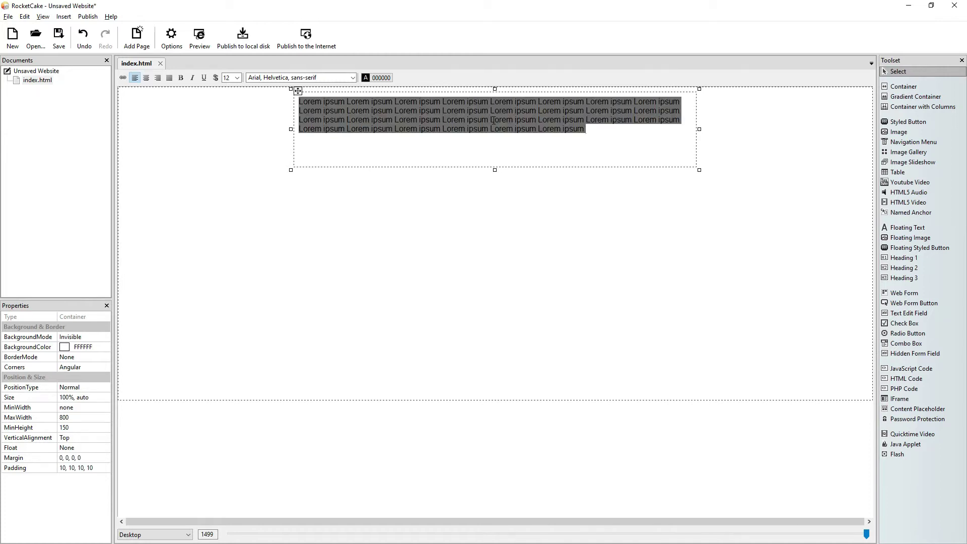
key(ctrl+c)
key(End)
key(ctrl+v)
key(ctrl+v)
key(ctrl+v)
key(ctrl+v)
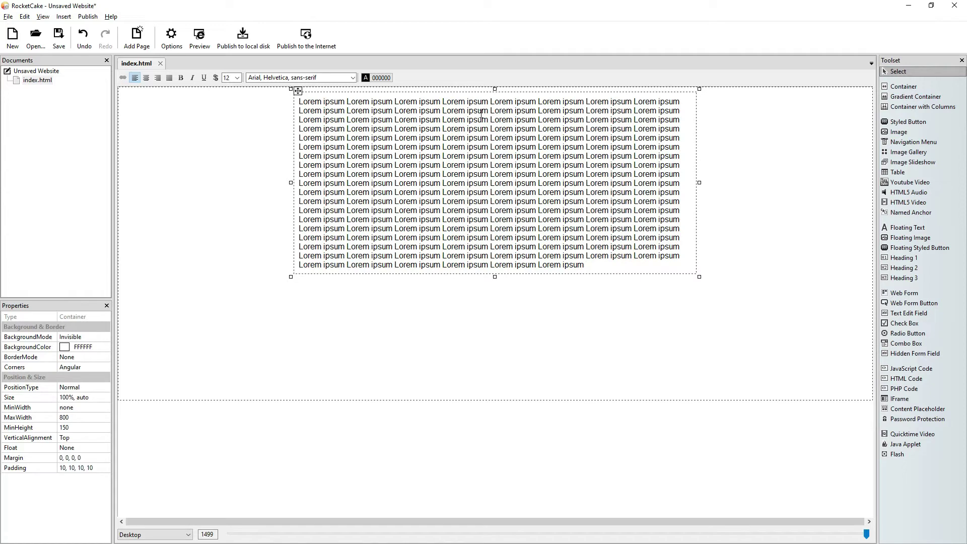
Colour the Lorem ipsum text light grey C0C0C0 and set its font size to 20.
click(382, 78)
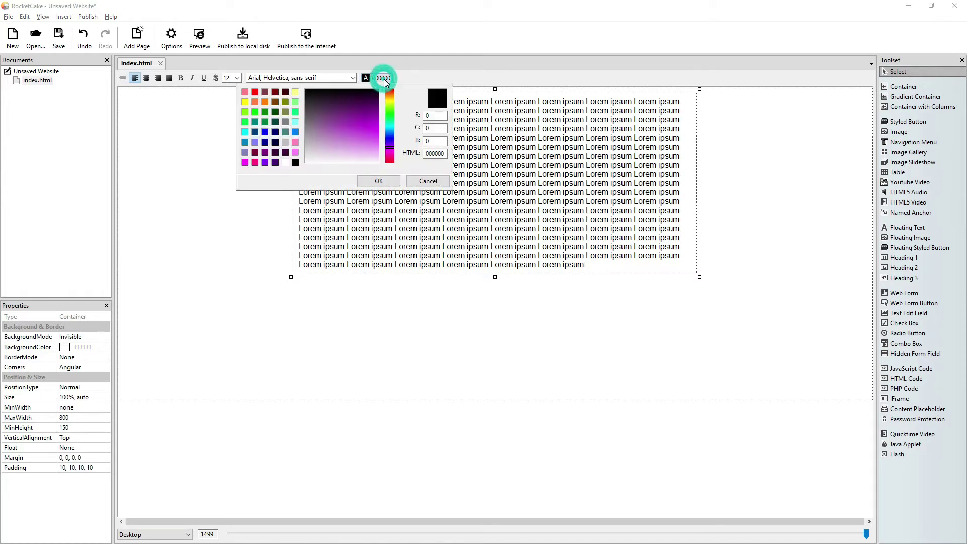
click(285, 142)
click(378, 181)
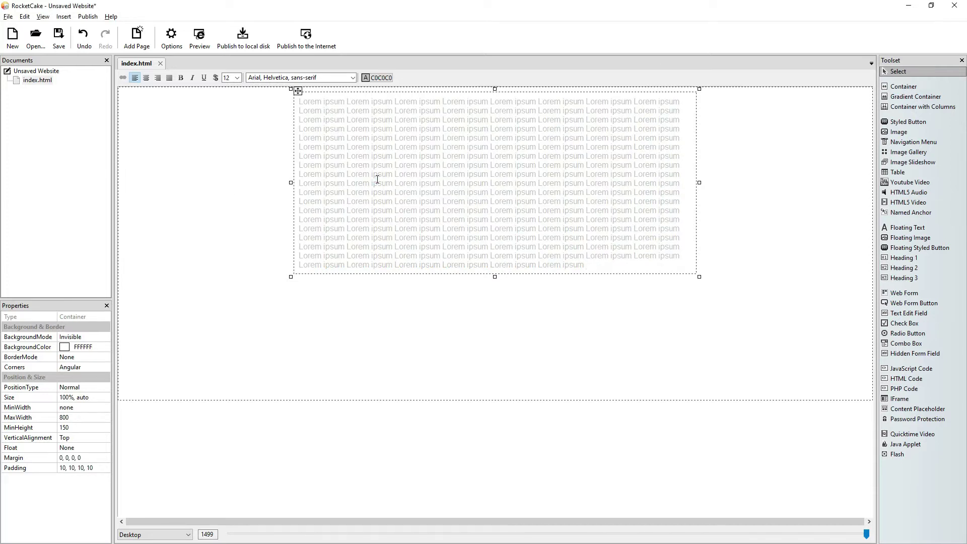
click(236, 77)
click(228, 170)
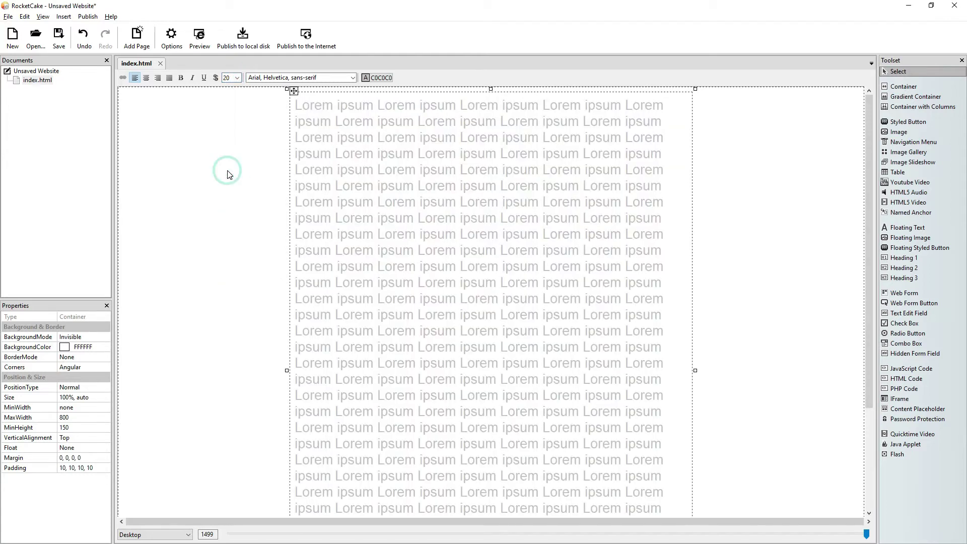
click(460, 109)
Insert 'and here is our link text.' into line one and select the phrase.
text(and here is )
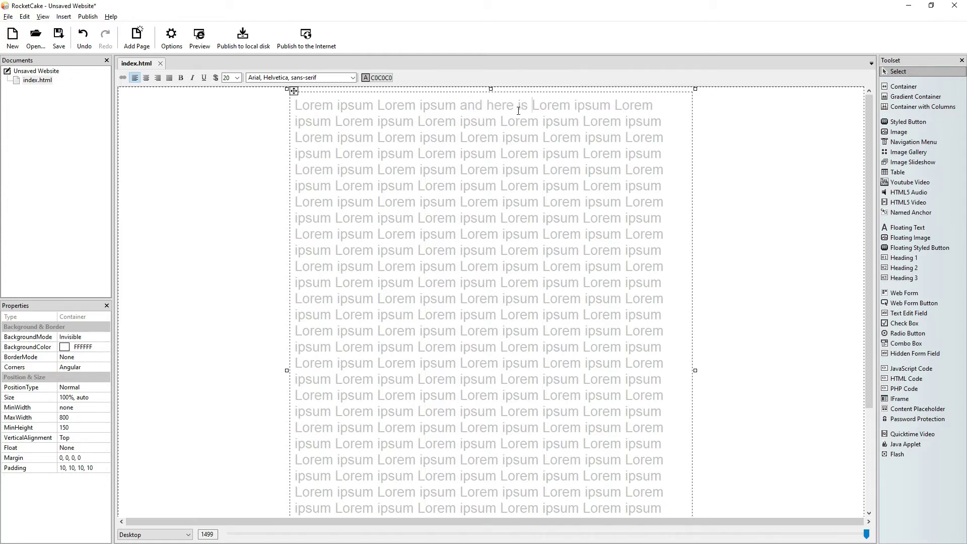
text(our li)
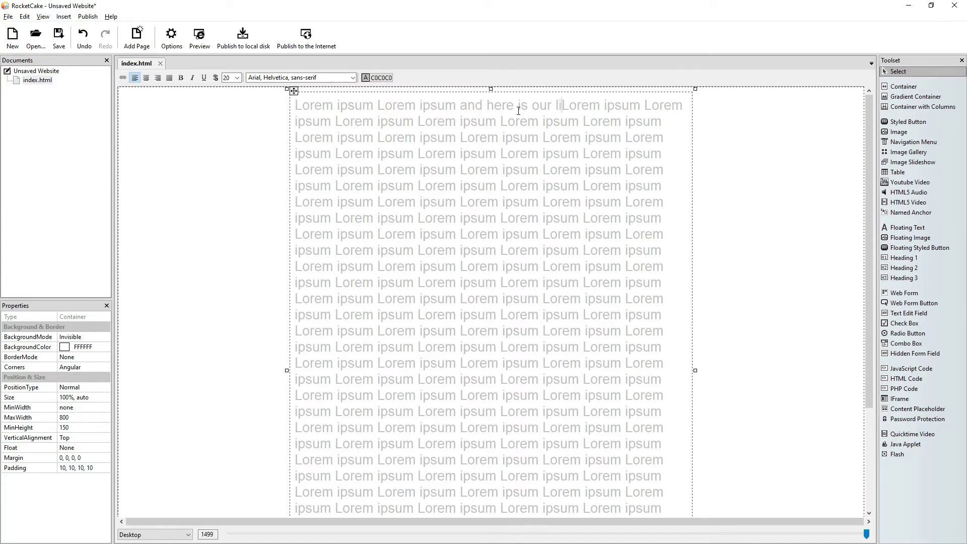
text(nk text.)
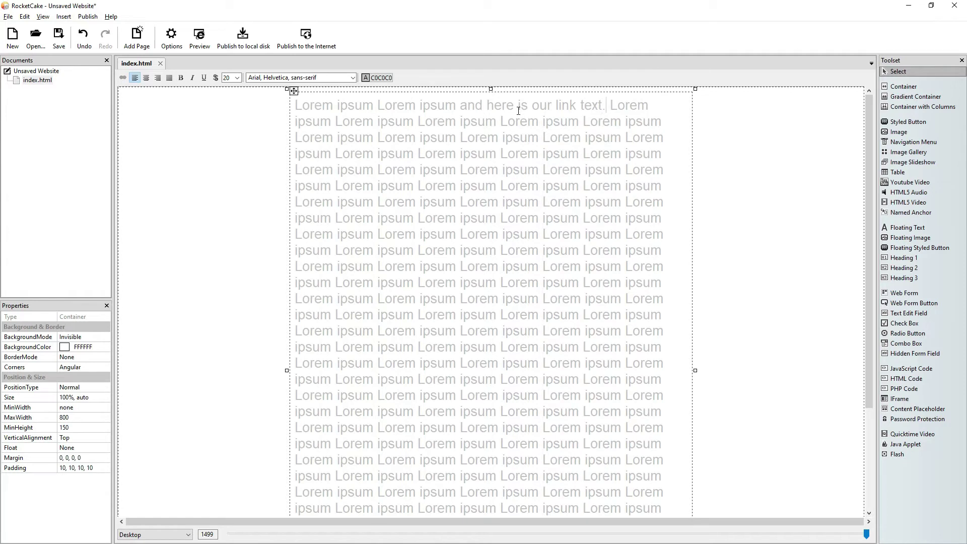
key(shift+Left)
key(shift+Left)
key(shift+Left)
key(shift+Left)
key(shift+Left)
key(shift+Left)
key(shift+Left)
key(shift+Left)
key(shift+Left)
key(shift+Left)
key(shift+Left)
key(shift+Left)
key(shift+Left)
key(shift+Left)
key(shift+Left)
key(shift+Left)
key(shift+Left)
key(shift+Left)
key(shift+Left)
key(shift+Left)
key(shift+Left)
key(shift+Left)
key(shift+Left)
key(shift+Left)
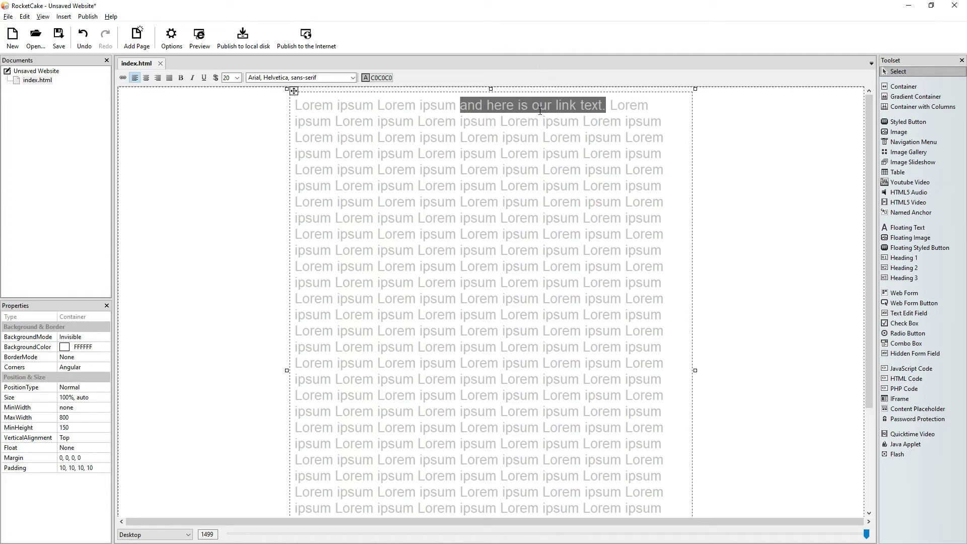
Link the phrase to the project page index.html and check it in a browser preview.
click(123, 78)
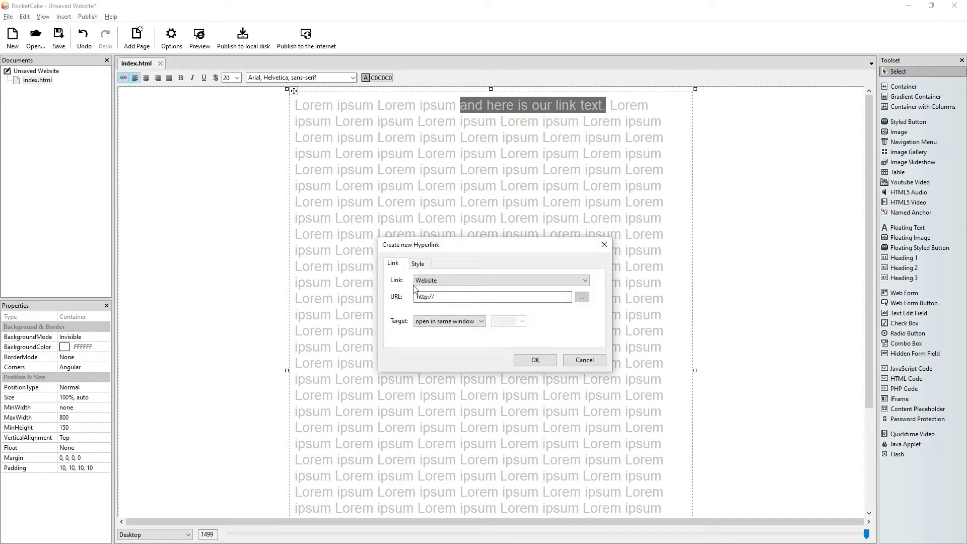
click(428, 280)
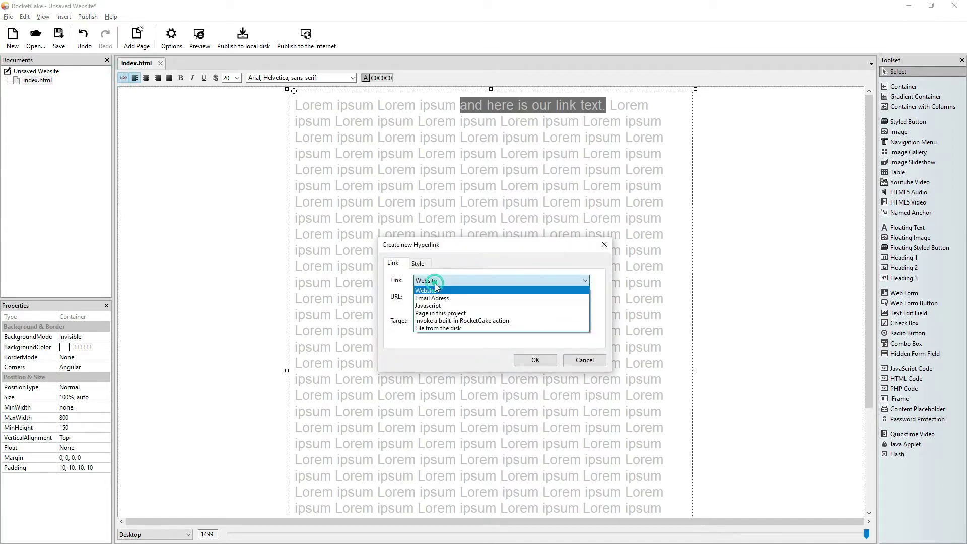
click(443, 314)
click(460, 273)
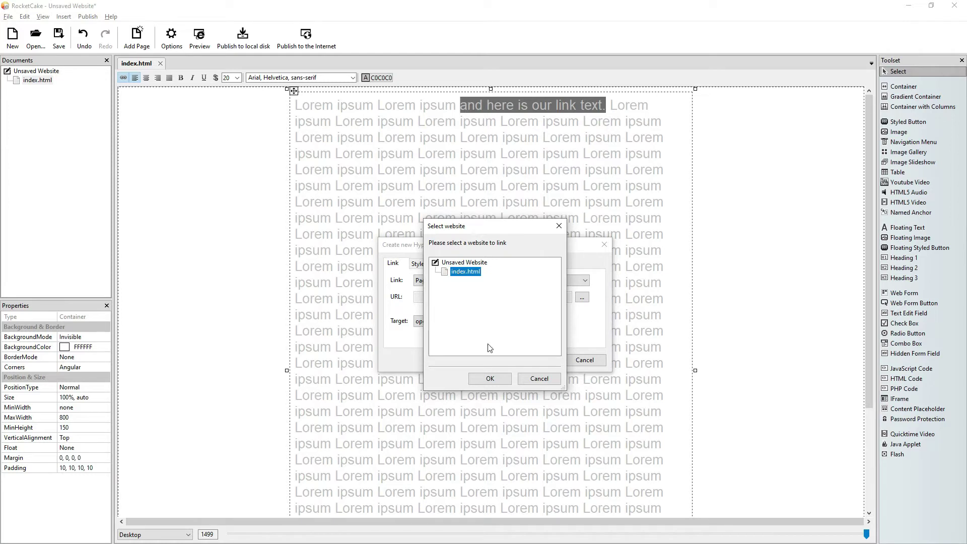
click(488, 378)
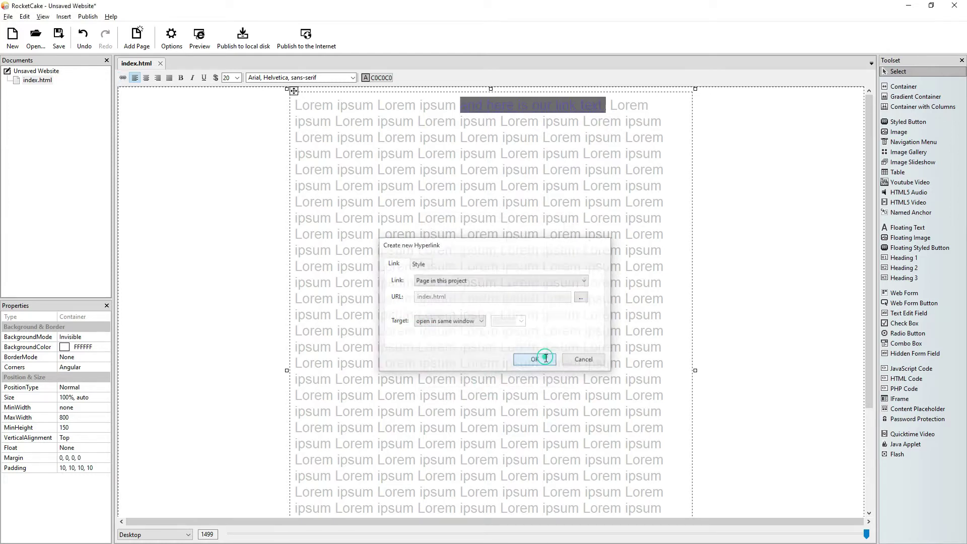
click(543, 359)
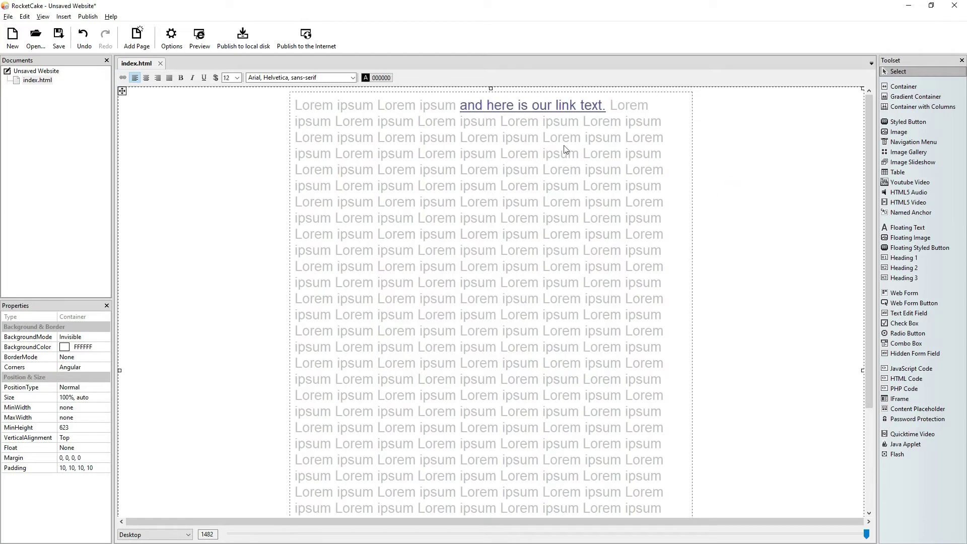
click(199, 37)
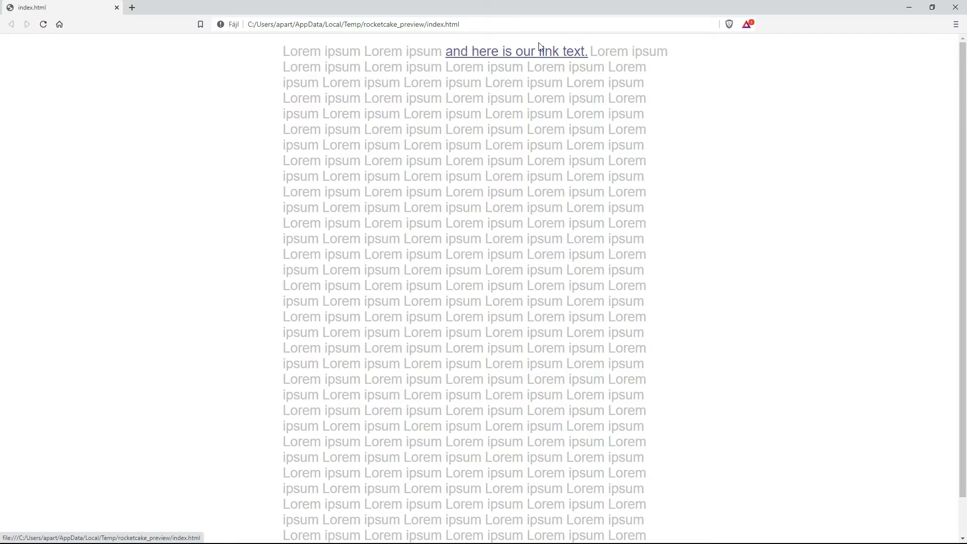
click(955, 7)
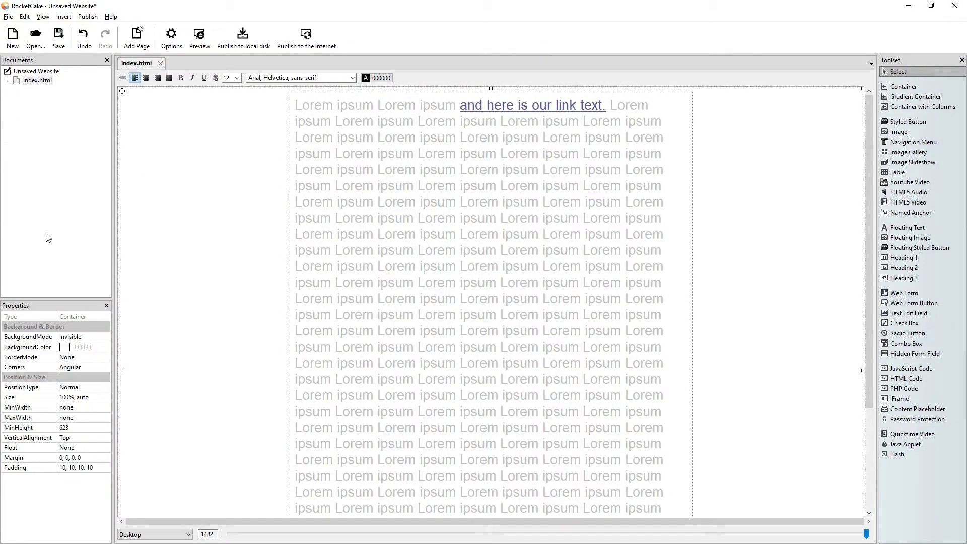
View index.html's link colour properties, then reselect the link phrase in the text.
click(188, 279)
click(35, 71)
click(37, 80)
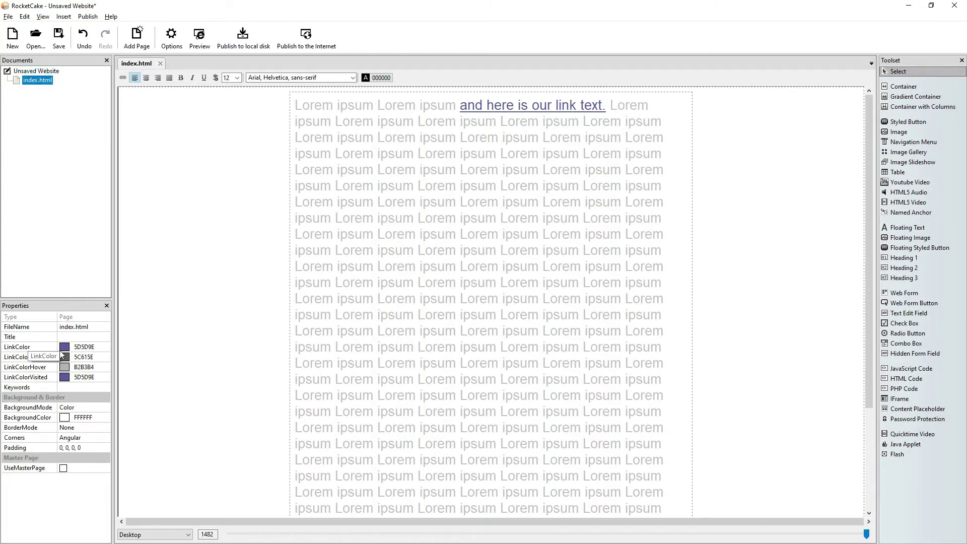
click(462, 103)
click(462, 104)
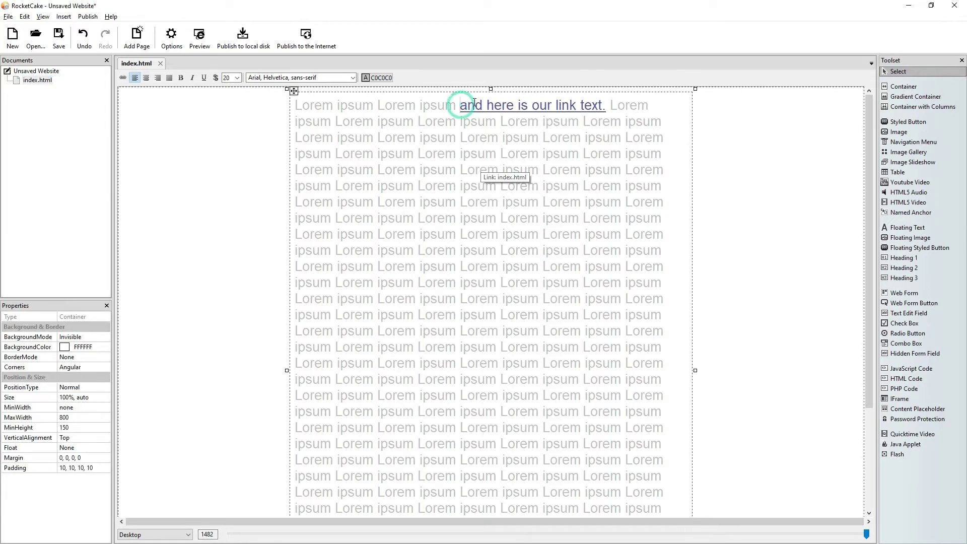
key(shift+Right)
key(shift+Right)
key(shift+Right)
key(shift+Right)
key(shift+Right)
key(shift+Right)
key(shift+Right)
key(shift+Right)
key(shift+Right)
key(shift+Right)
key(shift+Right)
key(shift+Right)
key(shift+Right)
key(shift+Right)
key(shift+Right)
key(shift+Right)
key(shift+Right)
key(shift+Right)
key(shift+Right)
key(shift+Right)
key(shift+Right)
key(shift+Right)
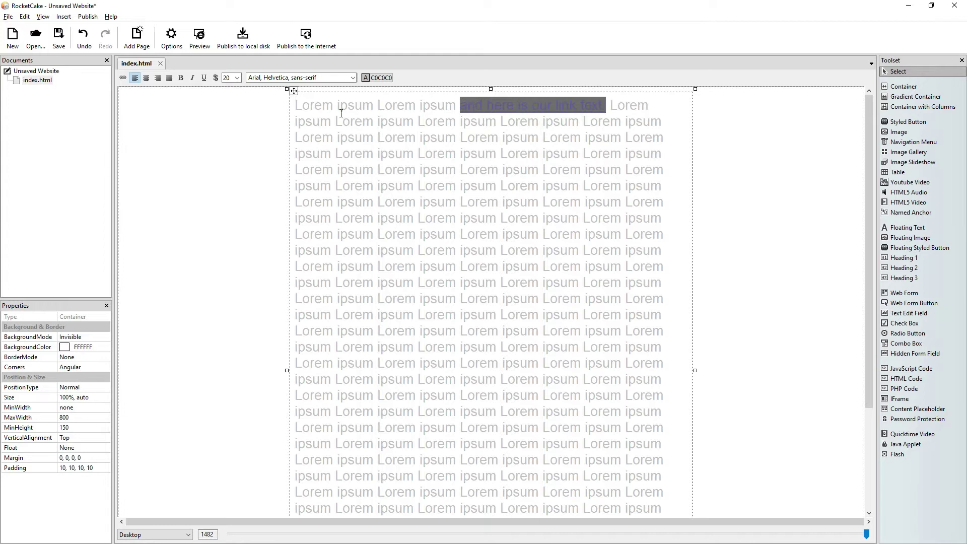
Create a new link style named LInkText in the hyperlink Style settings.
click(124, 78)
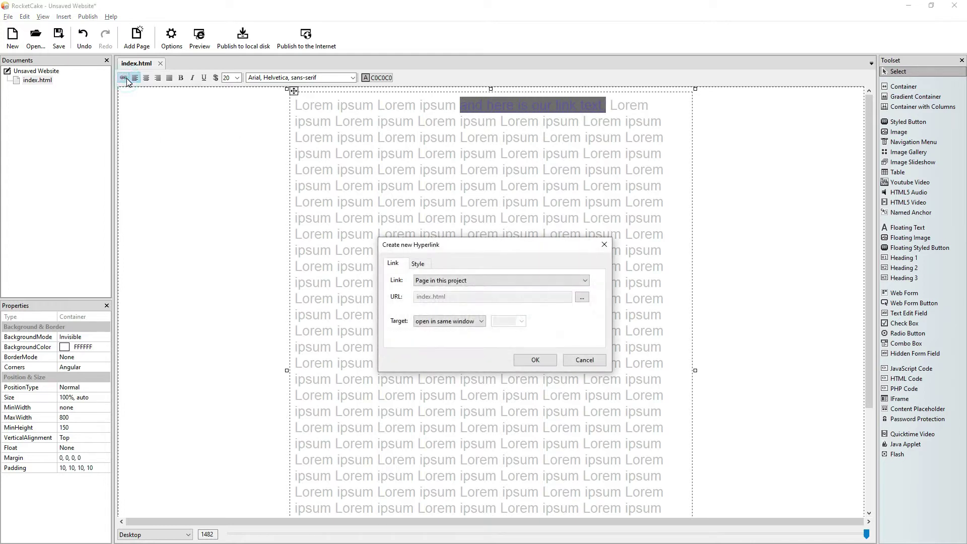
click(418, 263)
click(529, 280)
click(478, 298)
click(516, 298)
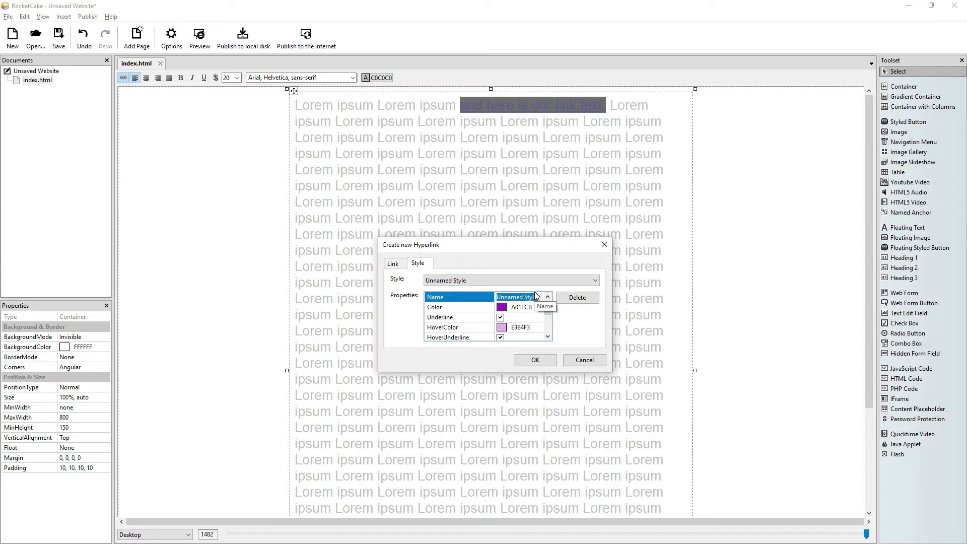
text(LInk)
key(Return)
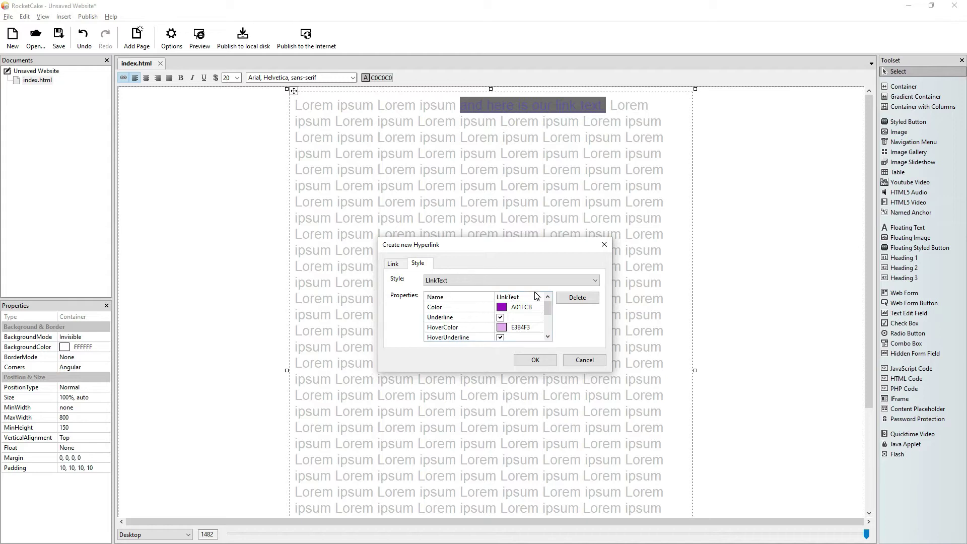
Set the normal link colour to teal 0080C0 with no underline.
click(511, 307)
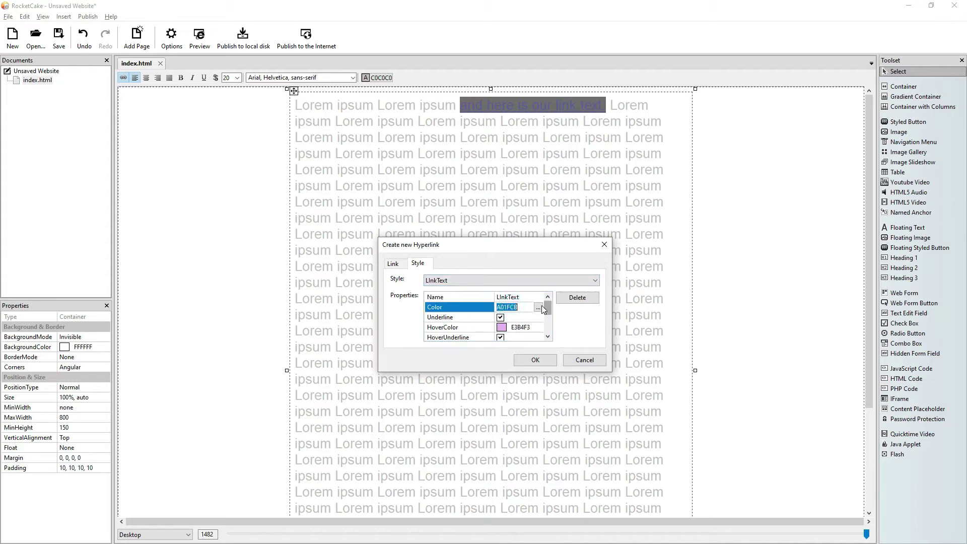
click(539, 307)
click(562, 352)
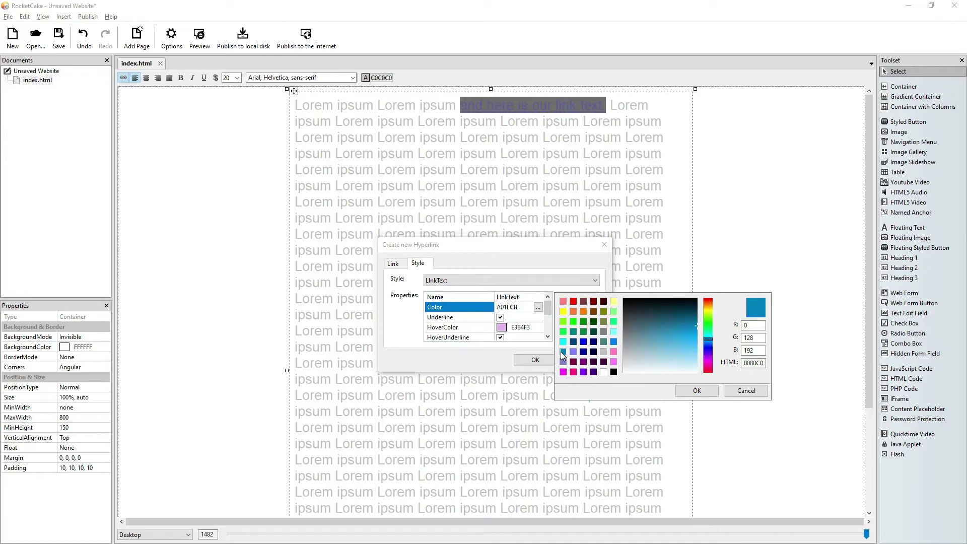
click(696, 391)
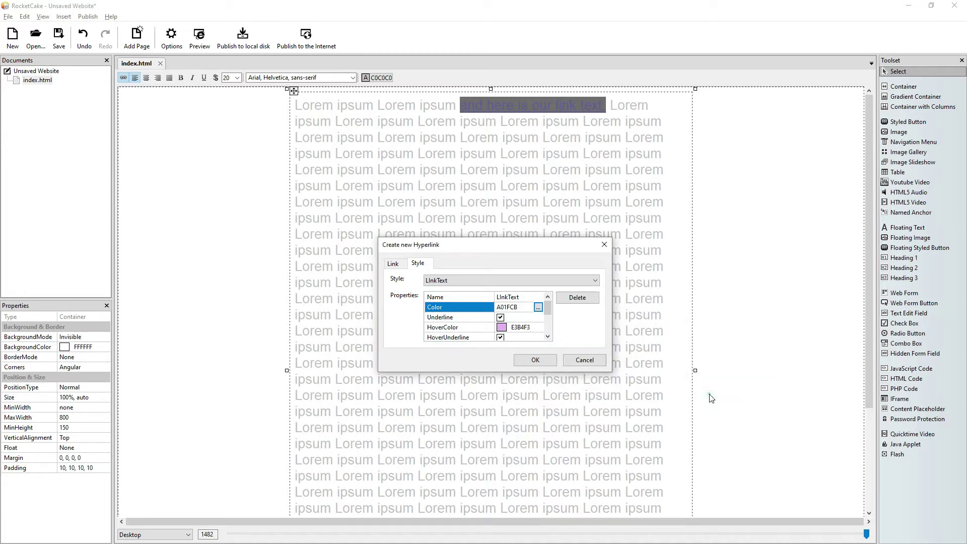
click(500, 317)
Set the hover colour to bright green 00FF40 with no underline.
click(508, 327)
click(538, 328)
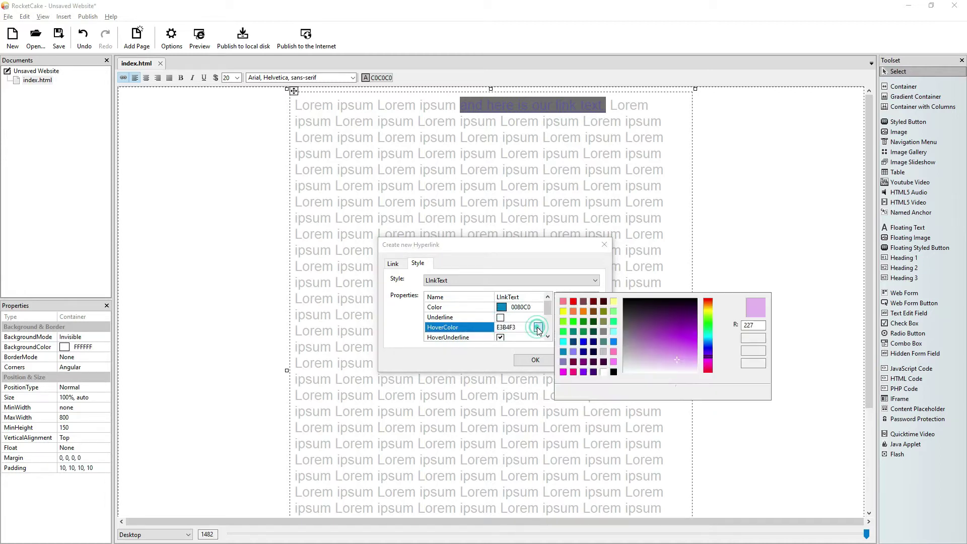
click(562, 331)
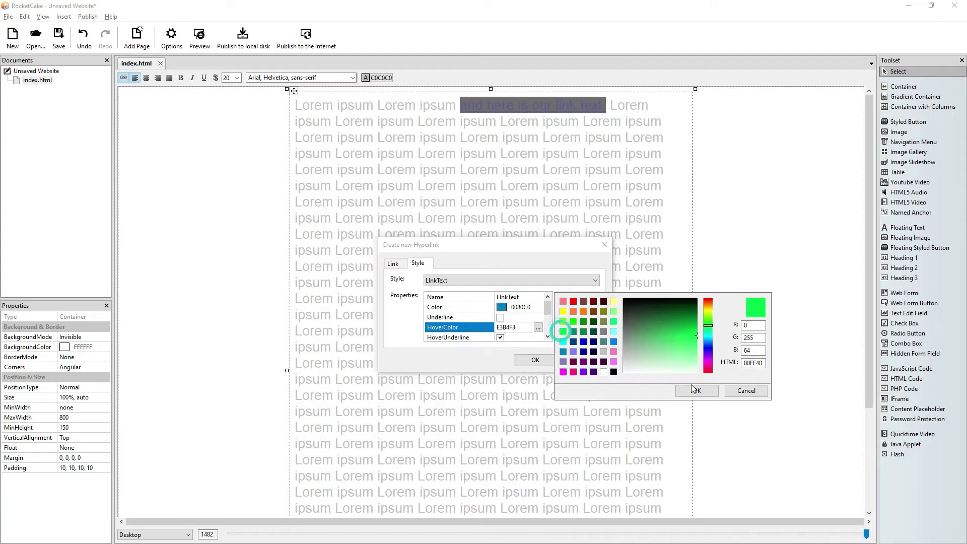
click(696, 389)
click(547, 336)
click(548, 337)
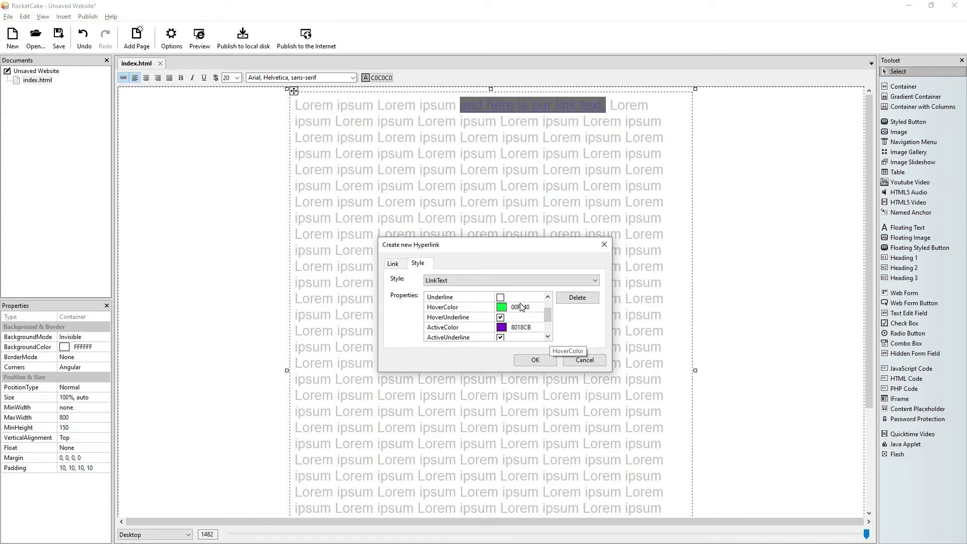
click(500, 317)
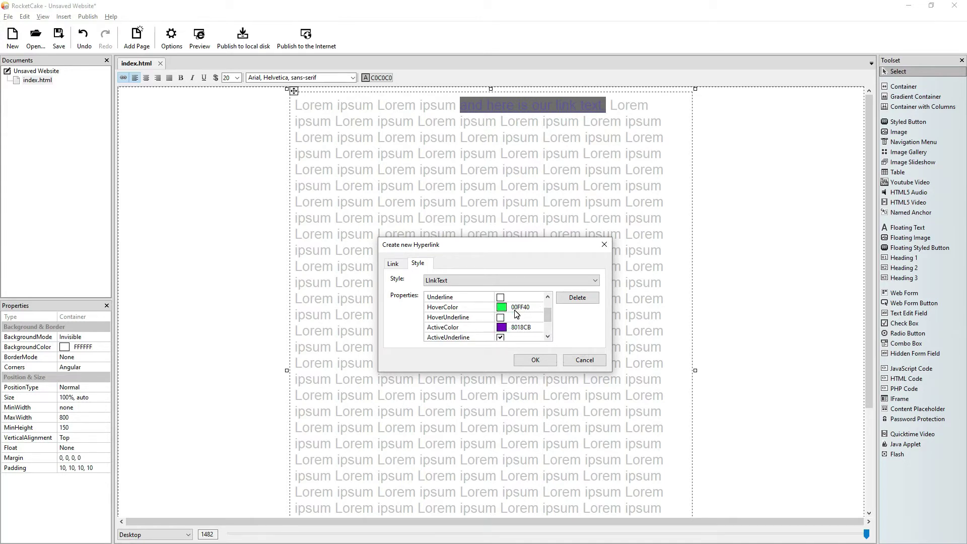
click(547, 336)
click(548, 337)
Set active and visited colours to teal 0080C0 without underlines and apply the style.
click(516, 307)
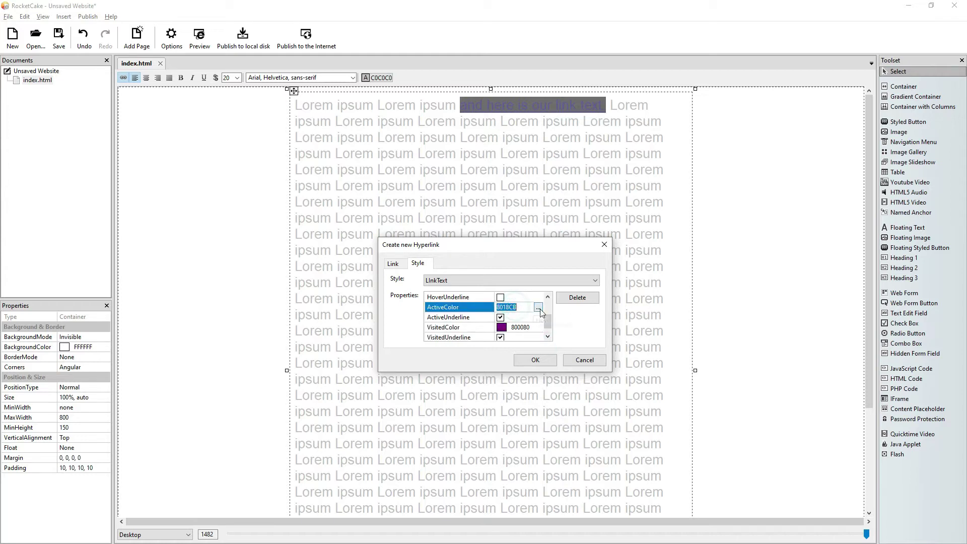
click(538, 307)
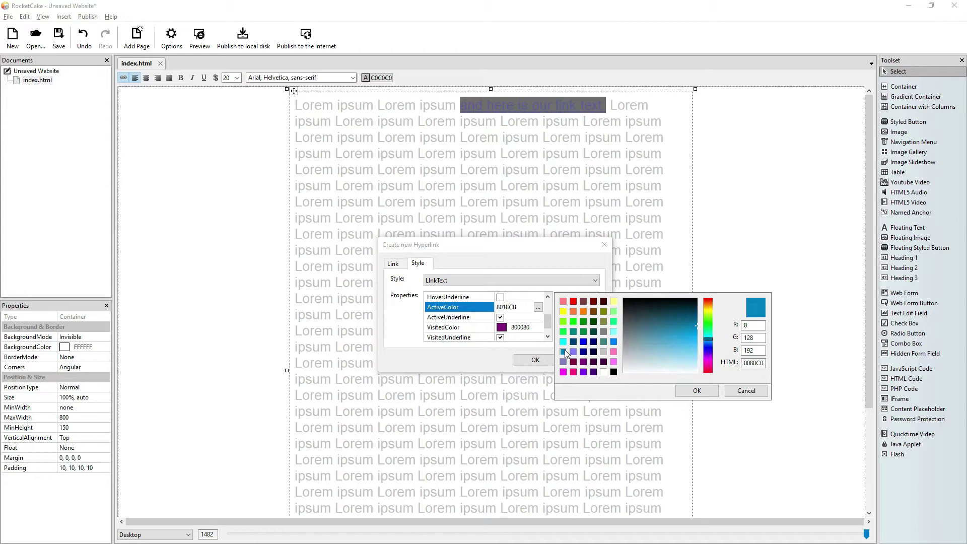
click(563, 351)
click(695, 390)
click(500, 319)
click(517, 327)
click(538, 328)
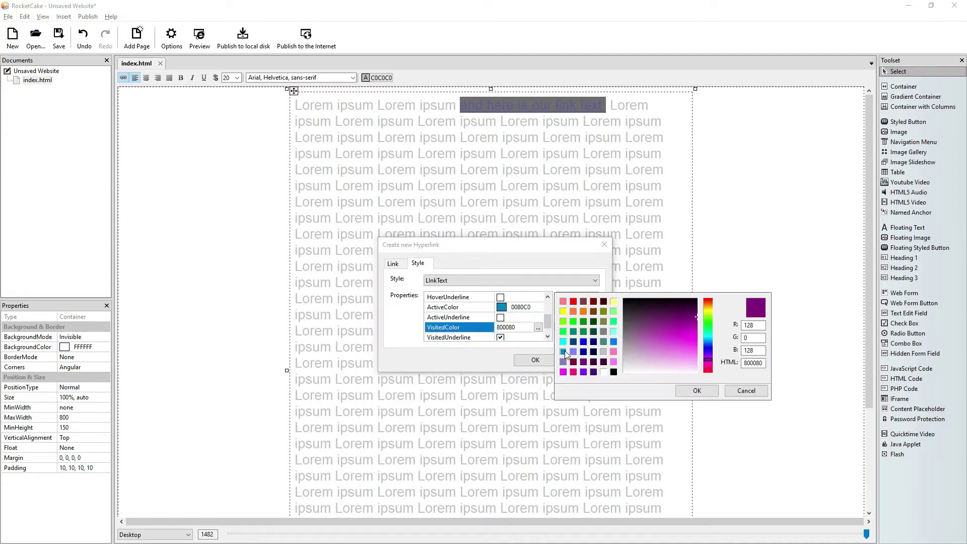
click(563, 351)
click(691, 390)
click(500, 336)
click(550, 359)
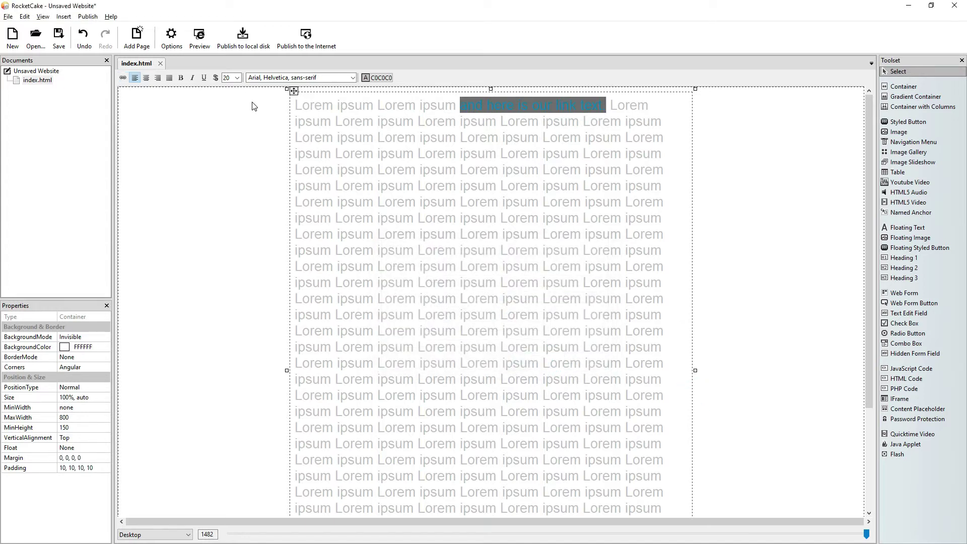
click(199, 37)
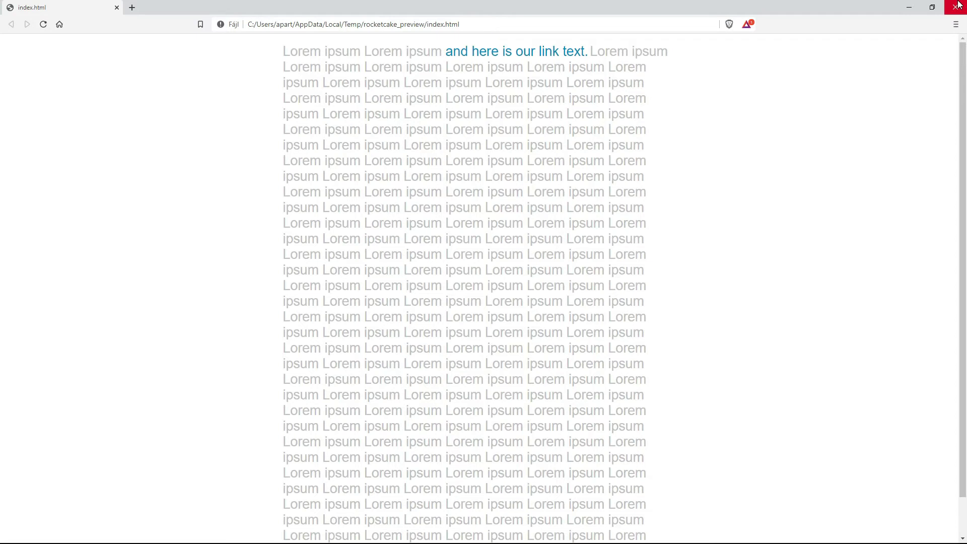
key(alt+Tab)
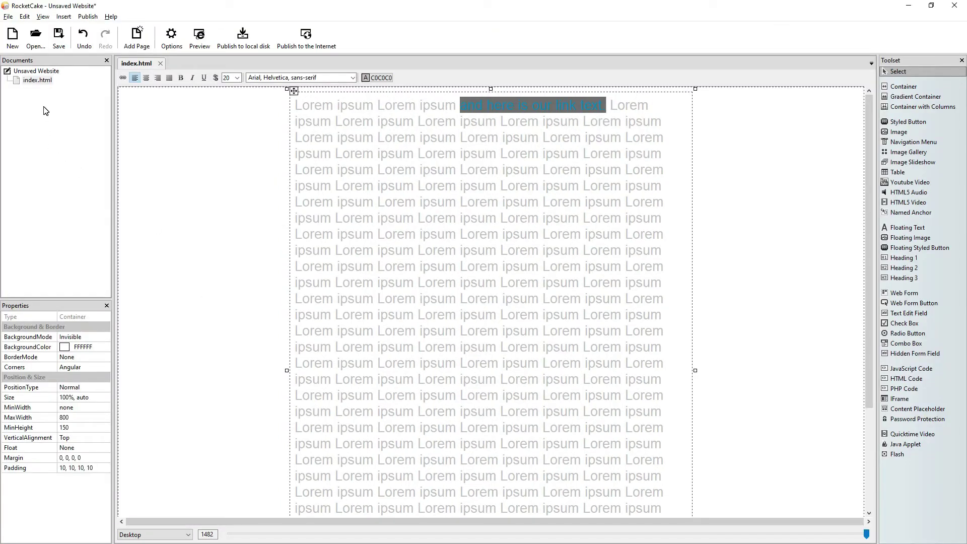
click(39, 82)
Add the Additional CSS styles rule 'a { transition: 1s; }' to index.html.
right_click(40, 82)
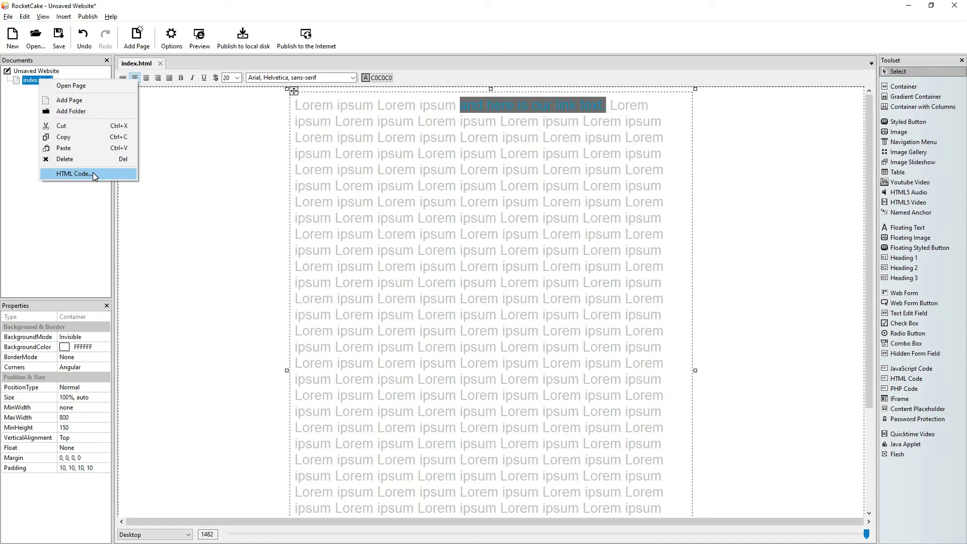
click(74, 174)
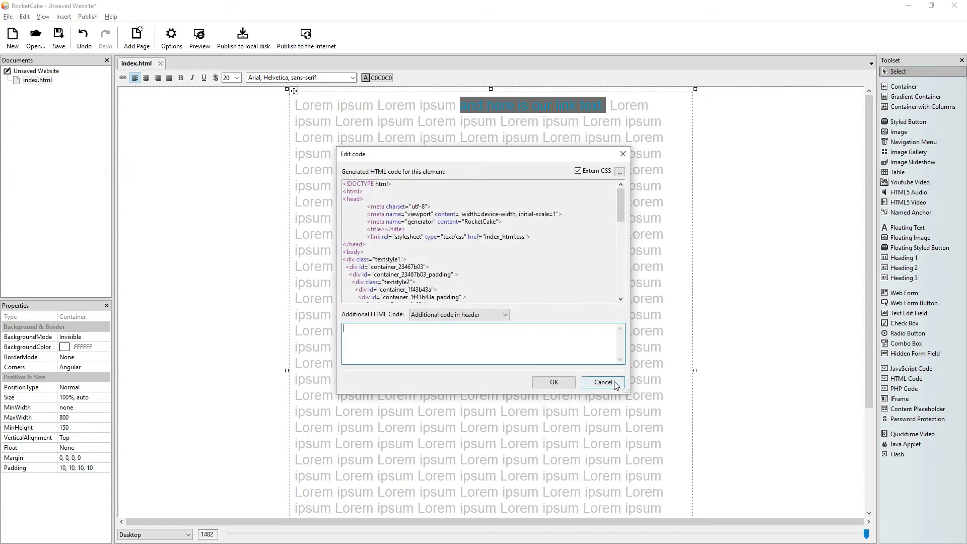
click(614, 381)
click(40, 16)
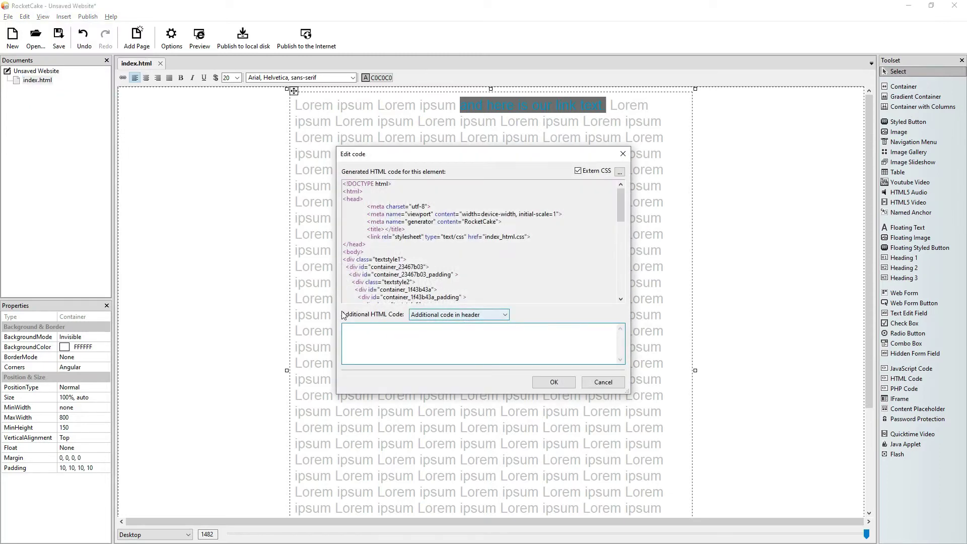
click(482, 314)
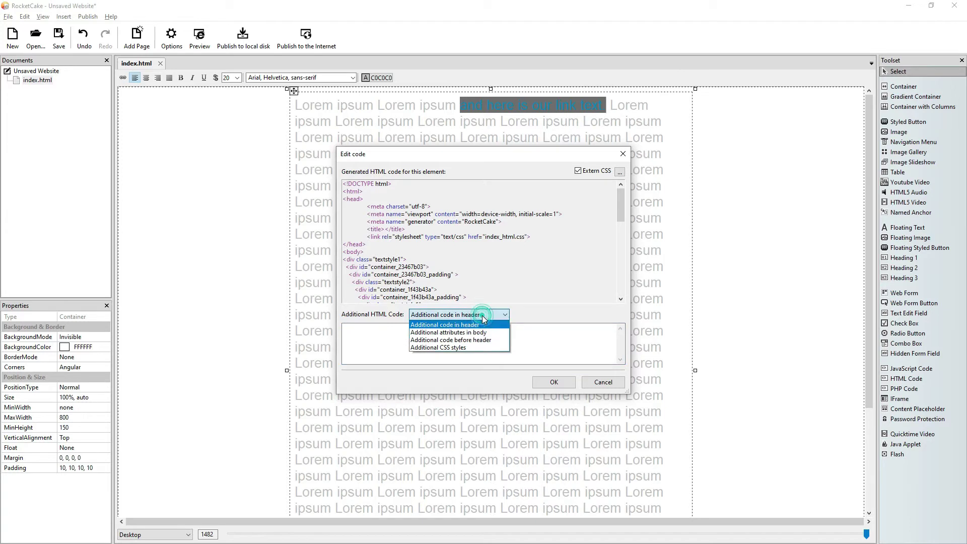
click(471, 348)
click(451, 335)
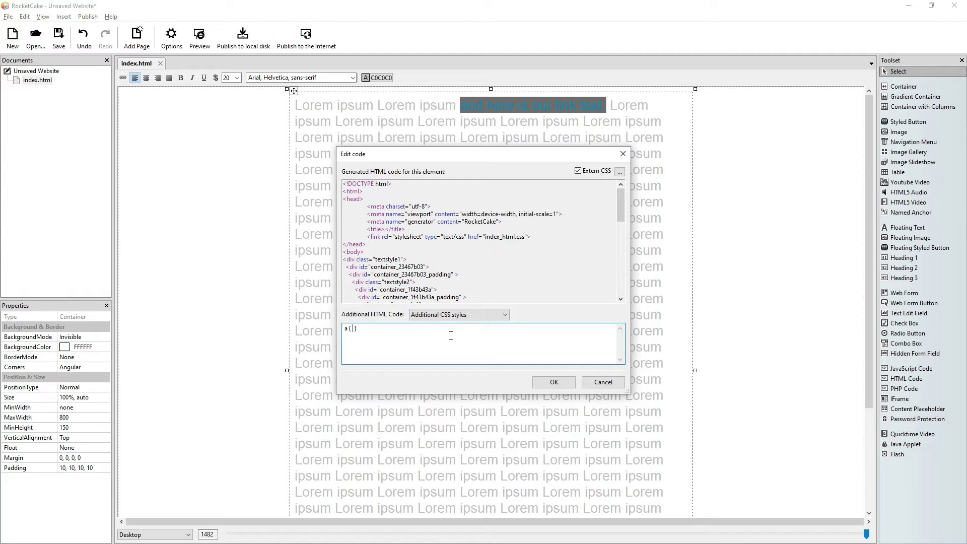
text(transition: 1s;)
click(552, 383)
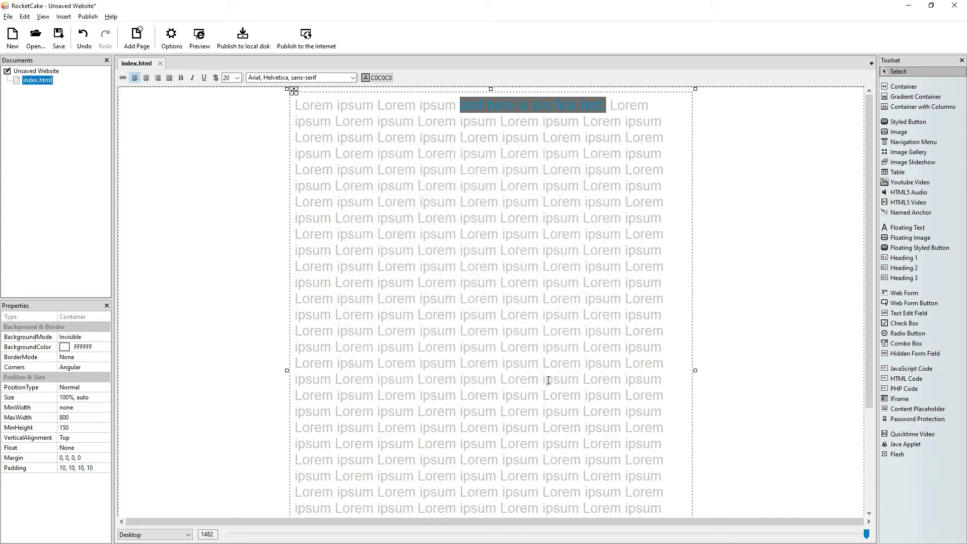
click(244, 121)
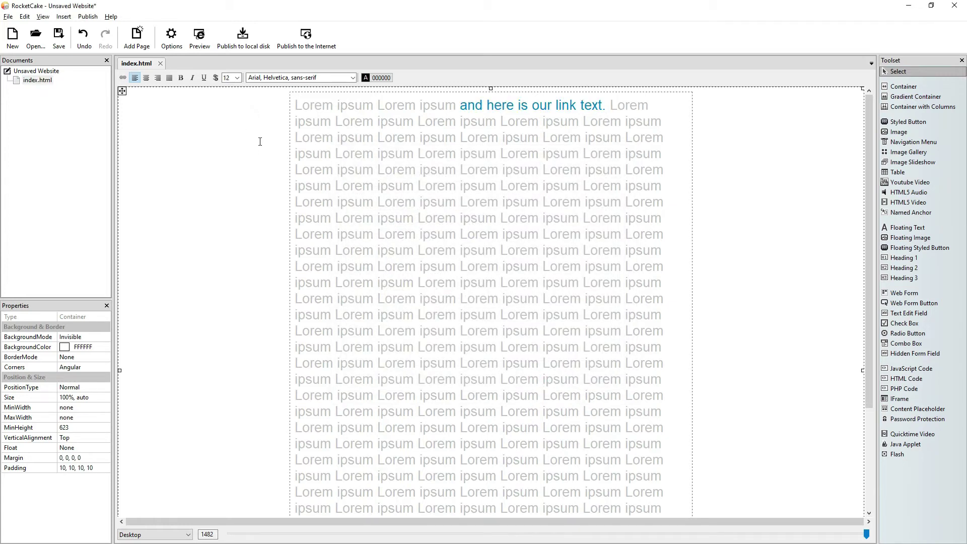
click(203, 36)
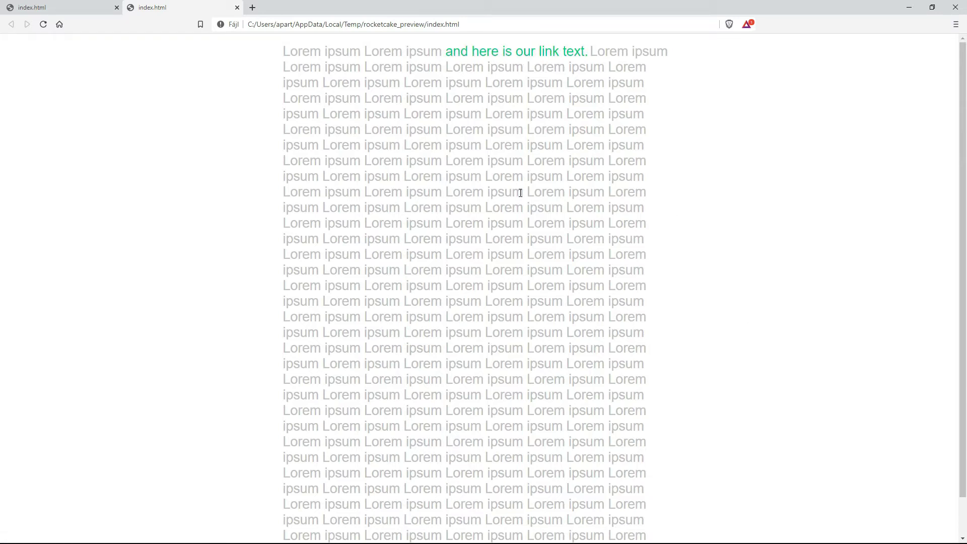
key(alt+Tab)
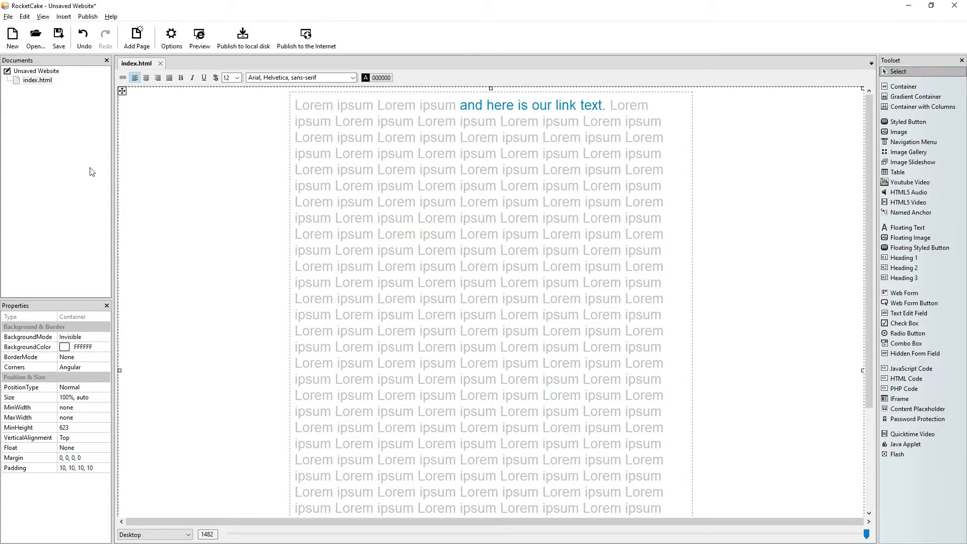
Change the link transition from 1s to .5s and check it in a browser preview.
right_click(39, 80)
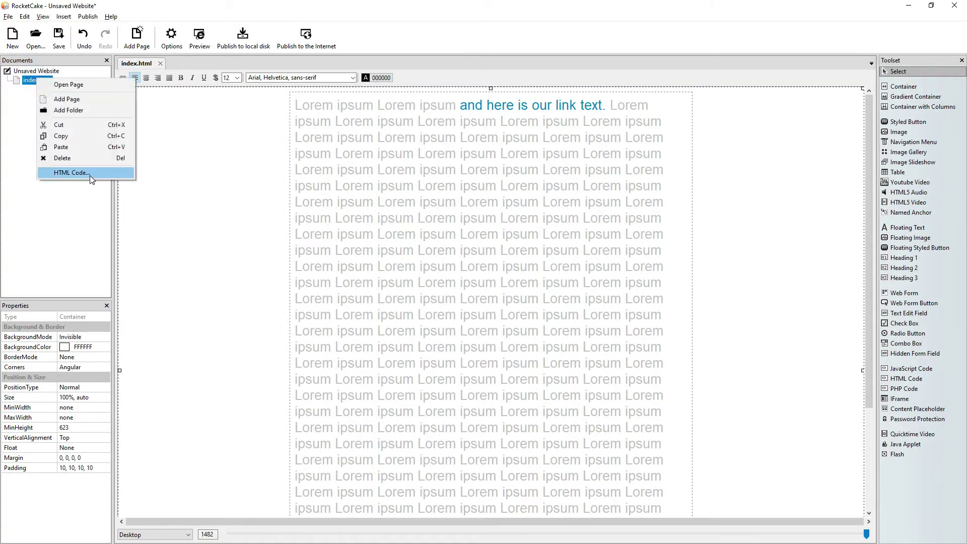
click(90, 175)
click(443, 314)
click(453, 346)
double_click(383, 328)
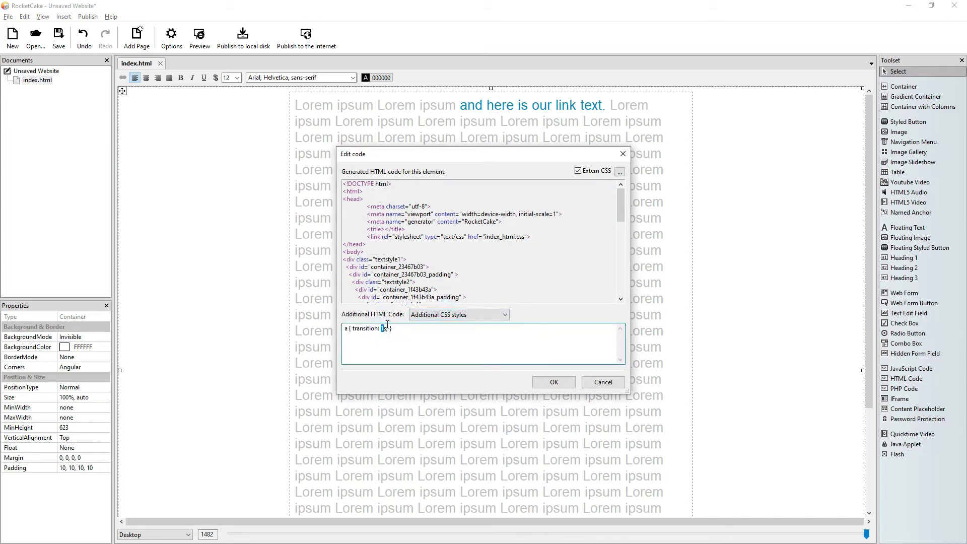
text(.5)
click(553, 382)
click(199, 36)
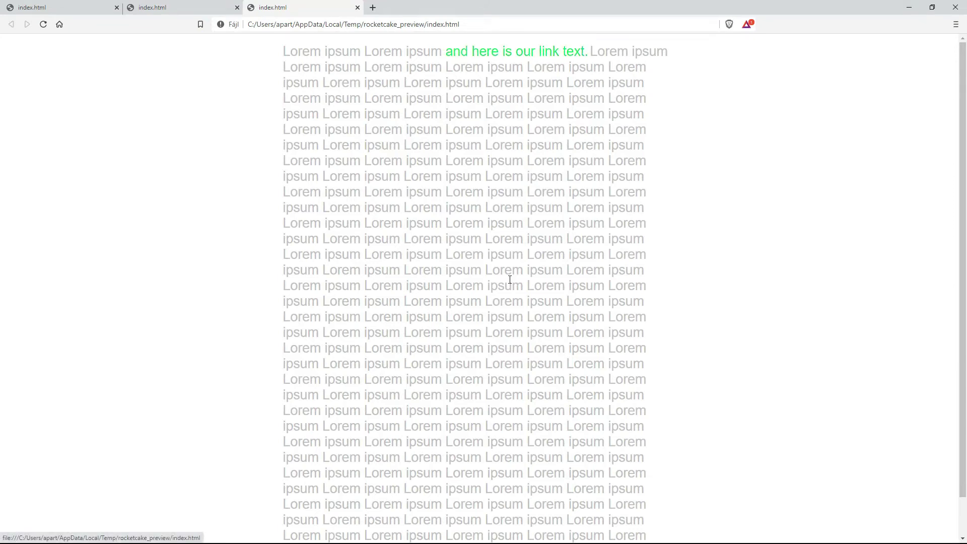
key(alt+Tab)
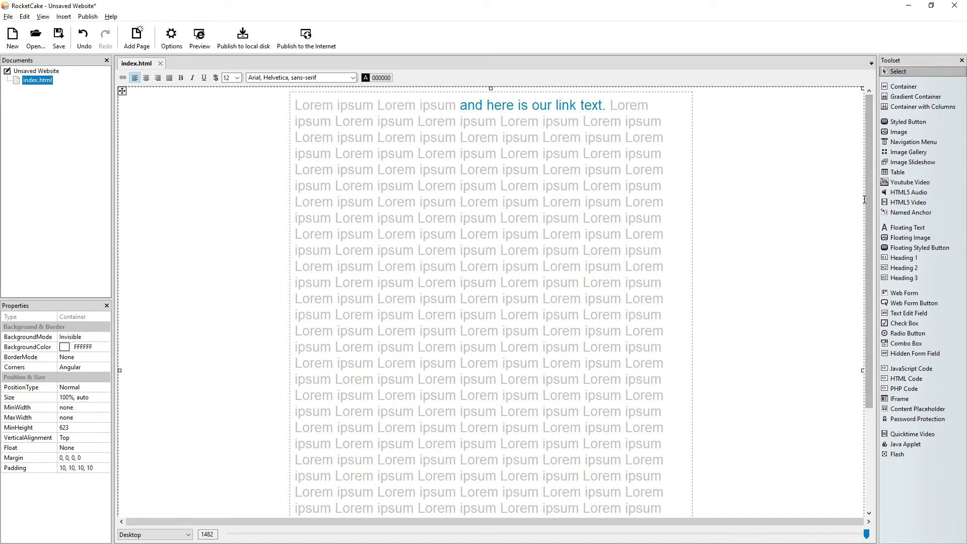
Add an empty container at the page top with a Heading 1 inside it.
click(915, 89)
click(165, 96)
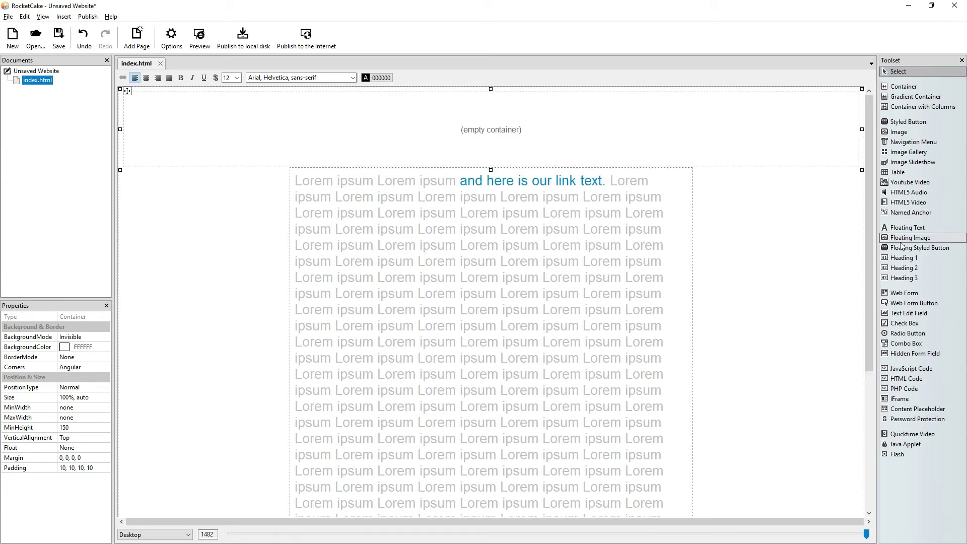
click(914, 260)
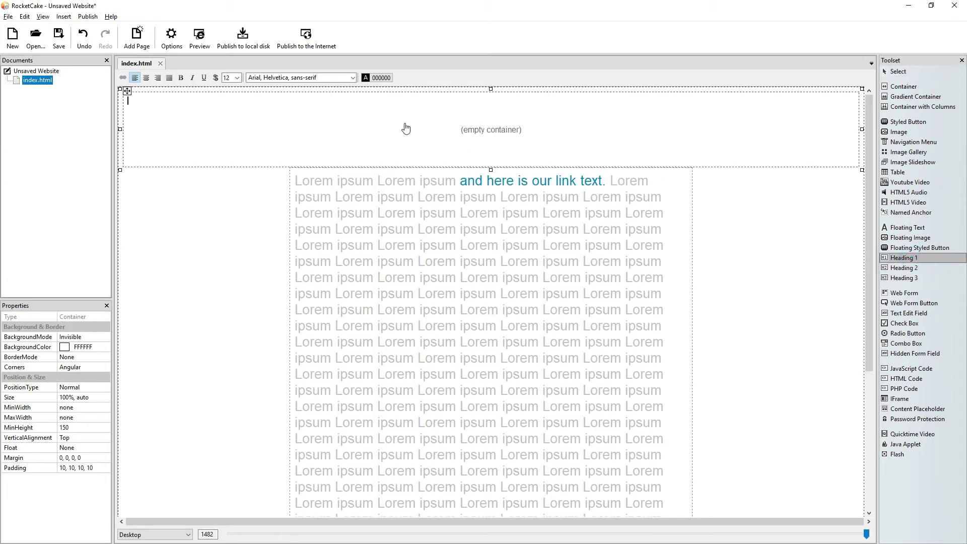
click(364, 115)
Change the heading text to 'Your Company' and make it bold.
double_click(186, 109)
drag(129, 106, 172, 103)
text(Your T)
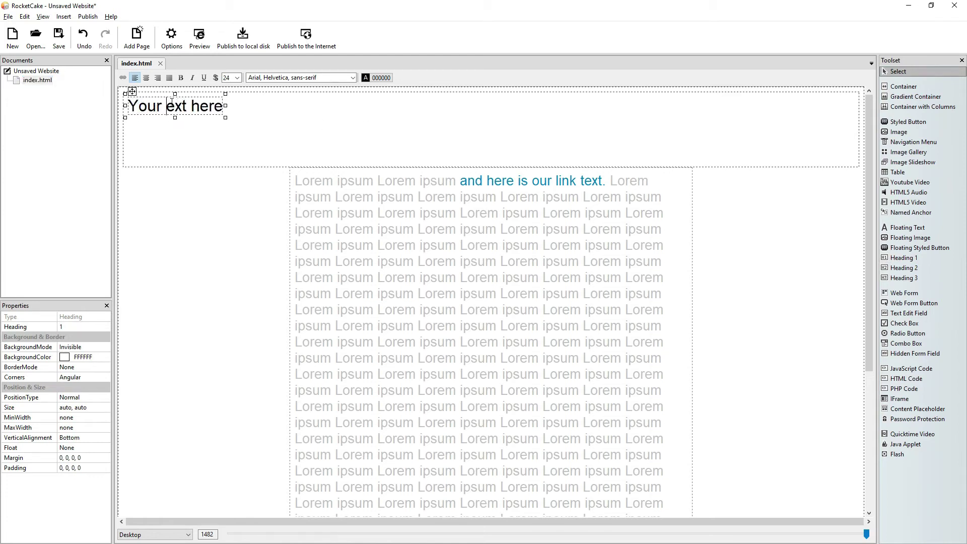
text(ompany)
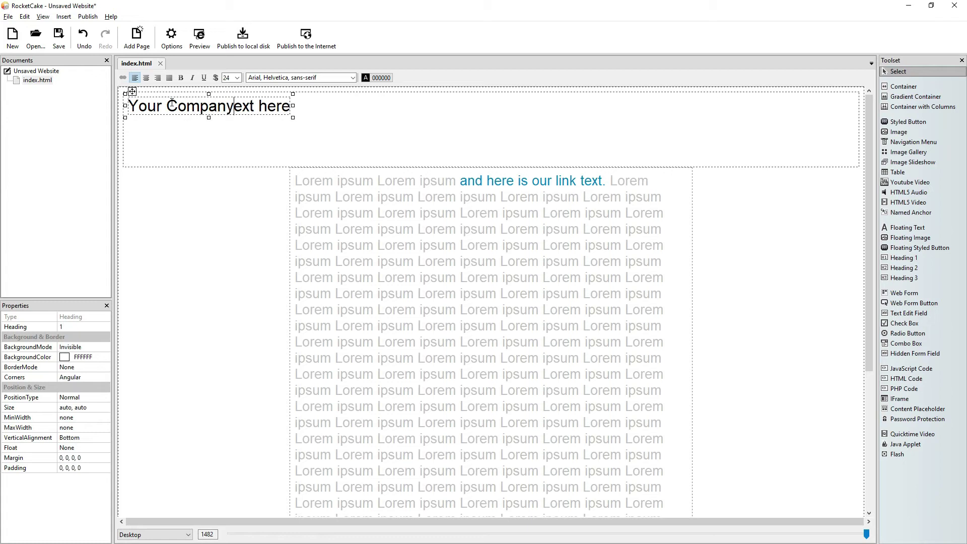
key(Delete)
key(Delete)
key(Delete)
key(Delete)
key(Delete)
key(Delete)
key(Delete)
key(Delete)
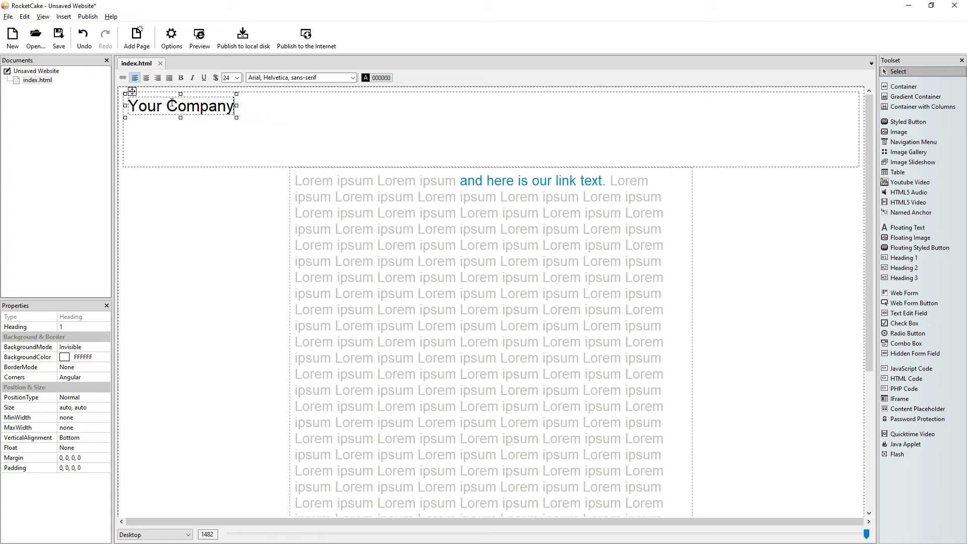
click(180, 78)
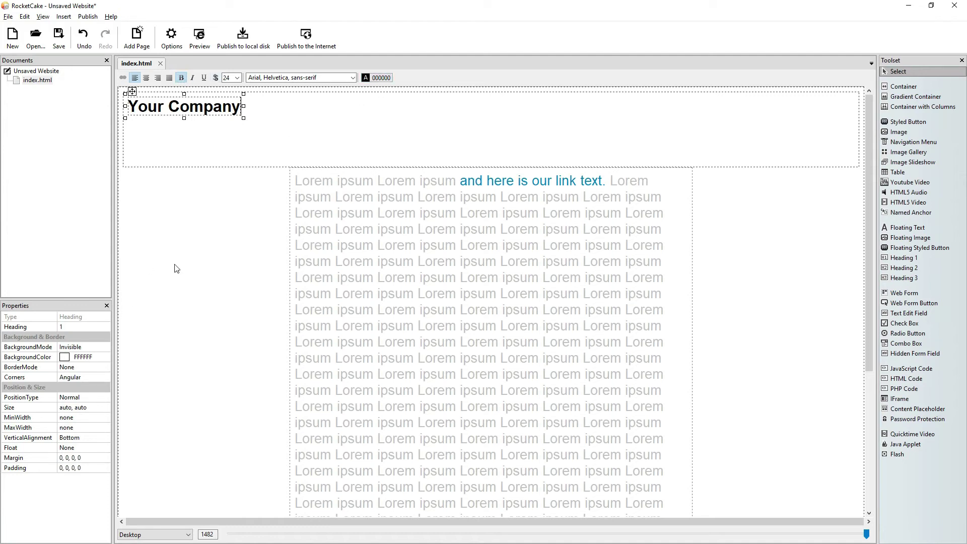
Colour the 'Your Company' heading light cyan 80FFFF.
click(378, 78)
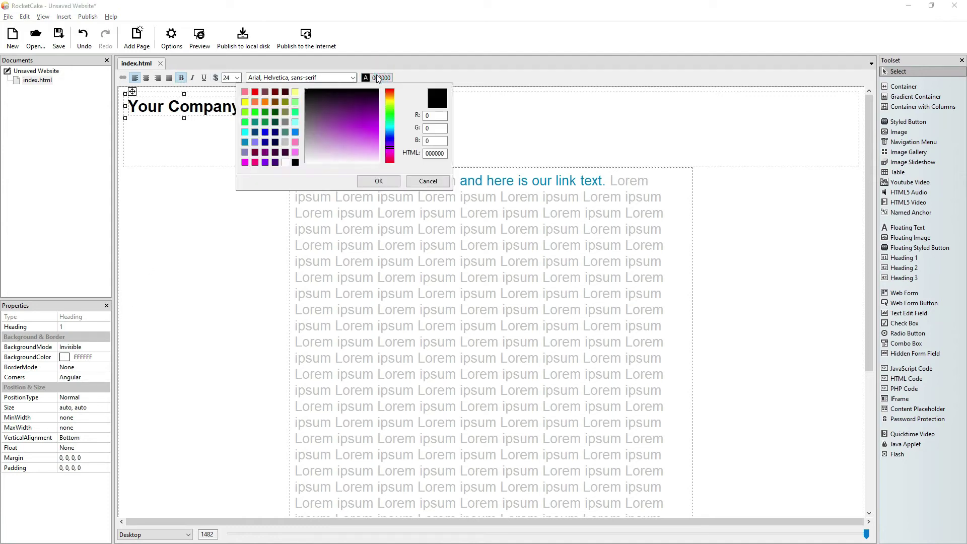
click(295, 122)
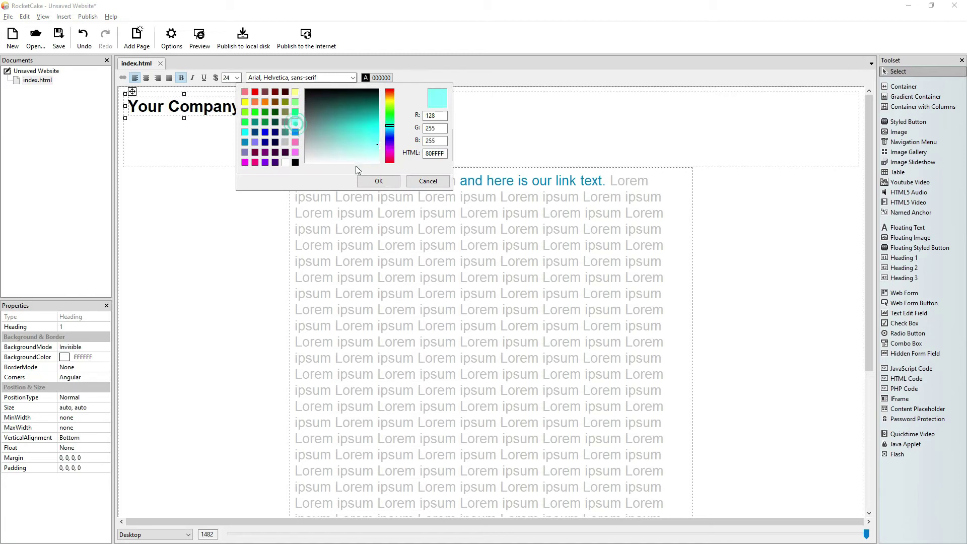
click(378, 181)
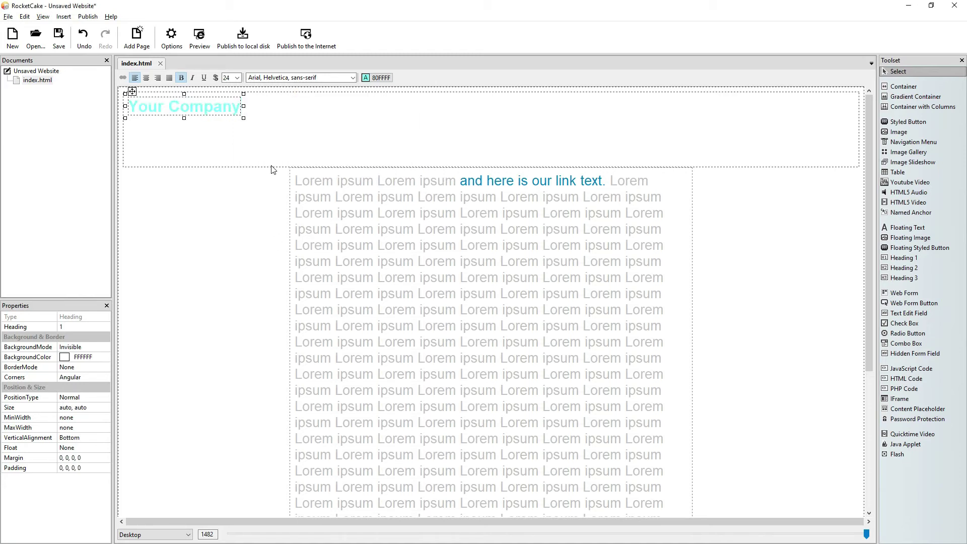
Set the header container's MinHeight to 20.
click(279, 139)
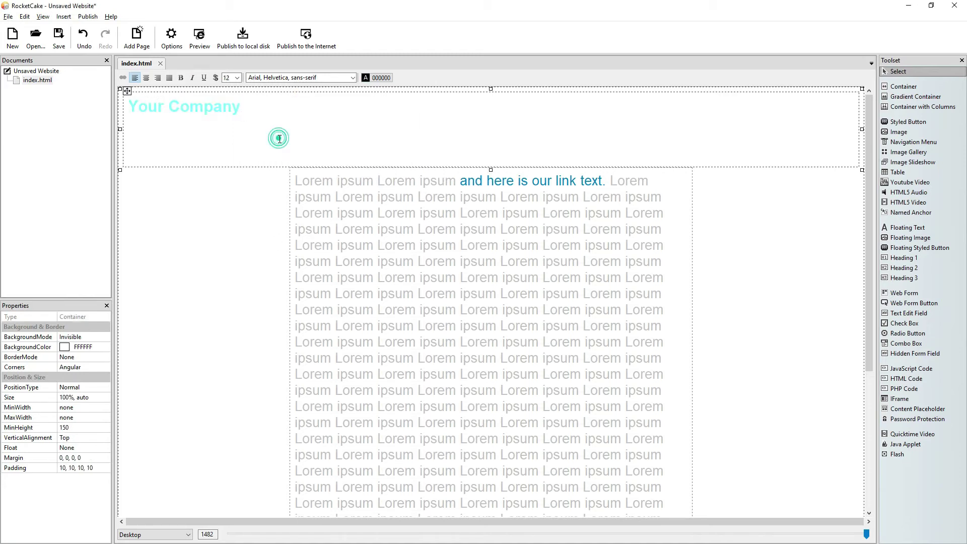
click(73, 429)
text(20)
key(Return)
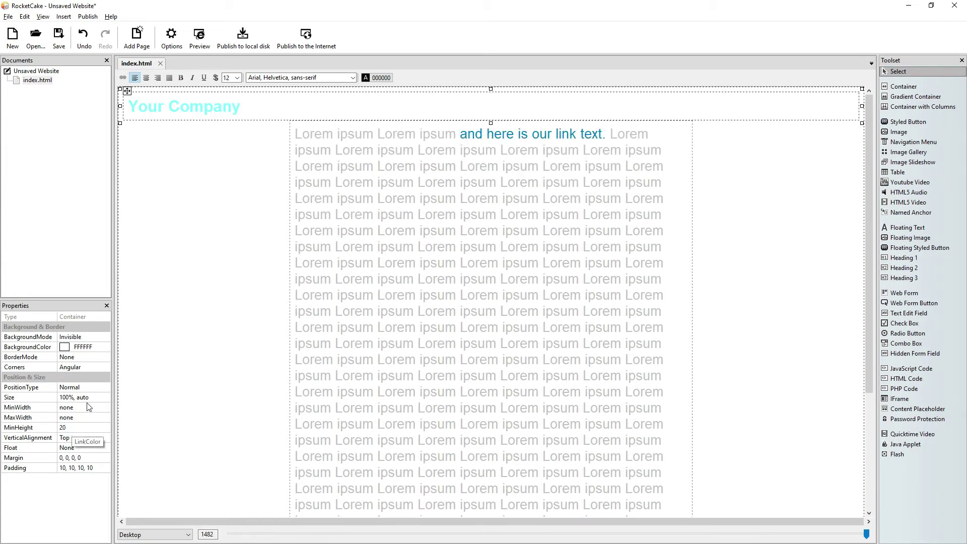
Give the header a solid Color background of blue 0080FF.
click(104, 348)
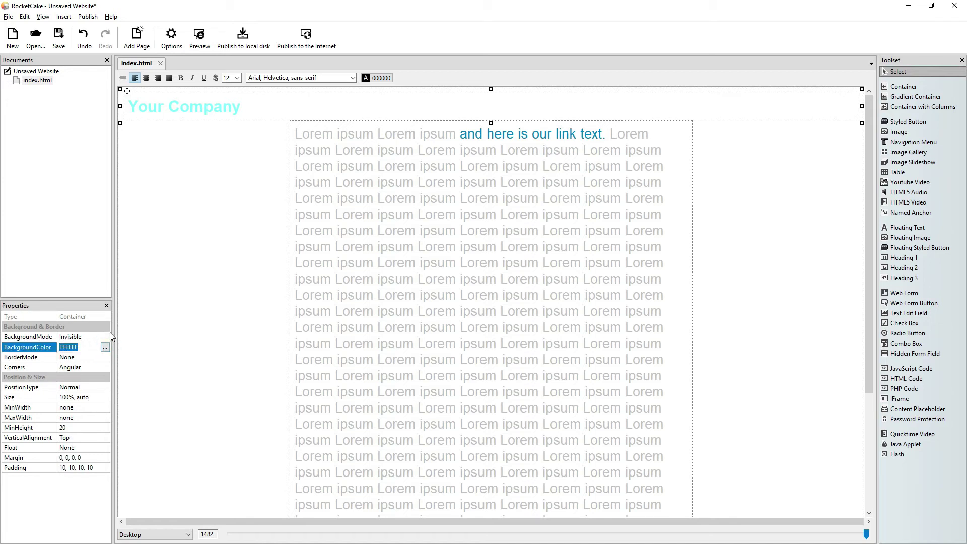
click(107, 336)
click(105, 337)
click(103, 354)
click(106, 347)
click(106, 346)
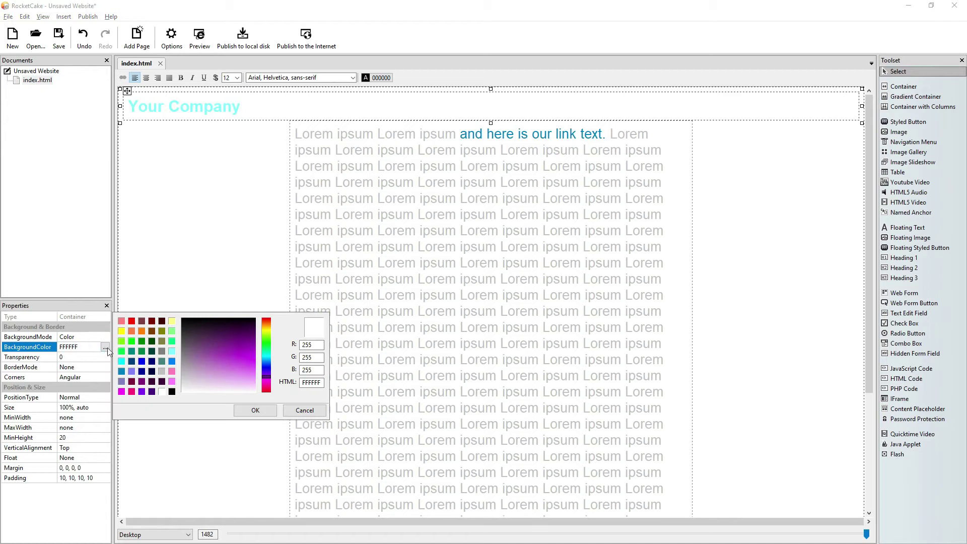
click(172, 361)
click(255, 410)
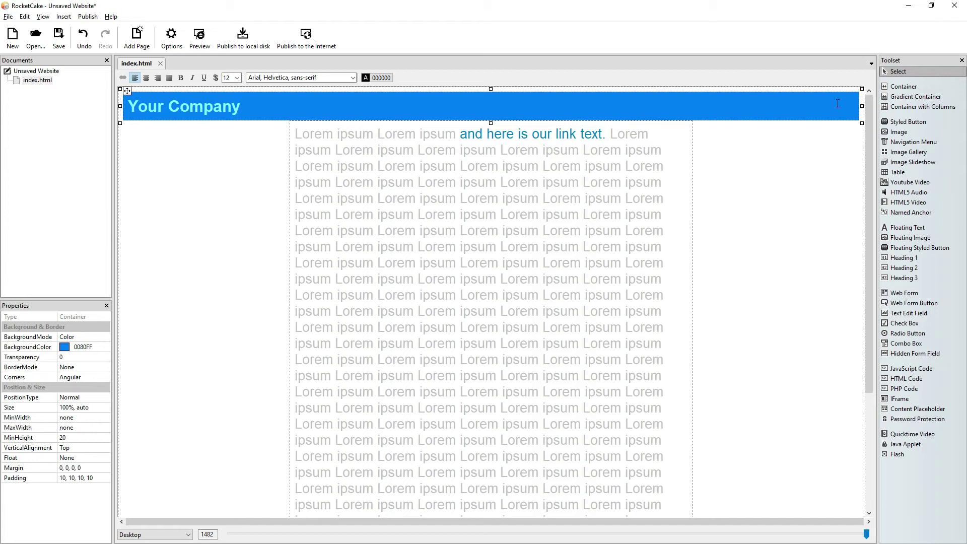
Insert a Heading 3 placeholder into the blue header, align it right, and select Your Company's float setting.
click(925, 277)
click(763, 112)
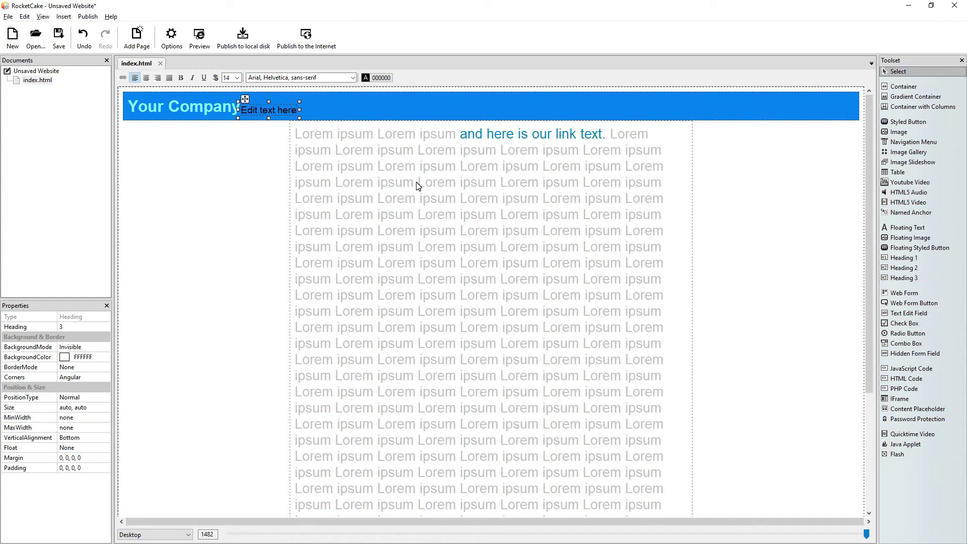
click(146, 77)
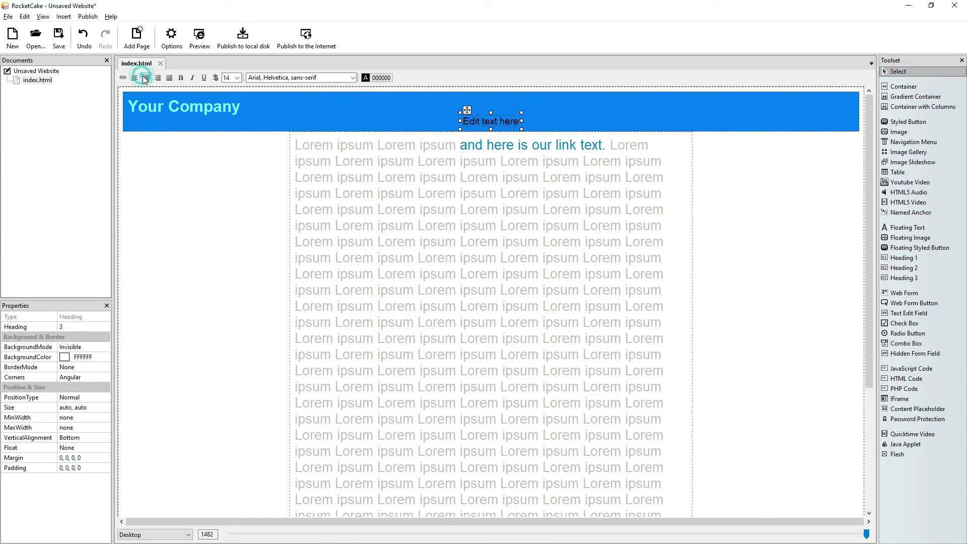
click(158, 77)
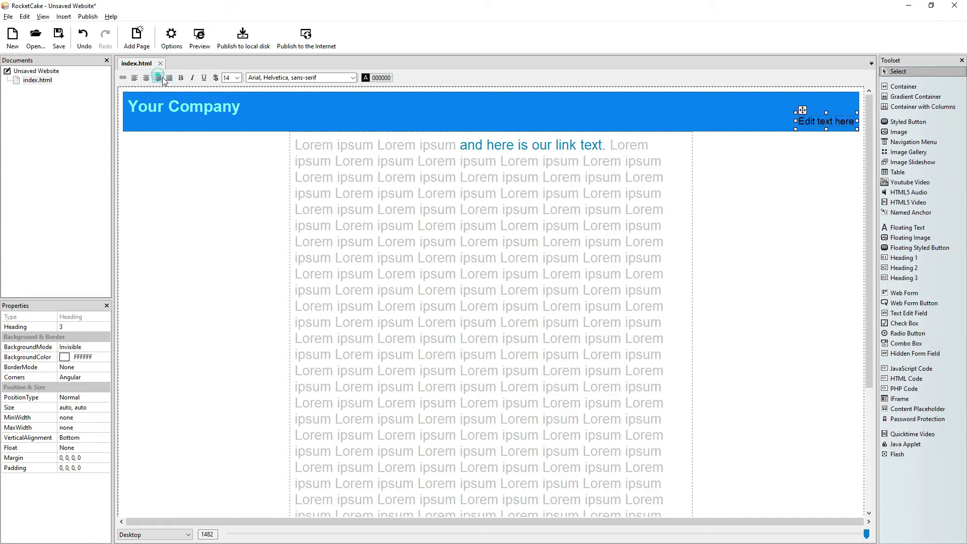
click(209, 109)
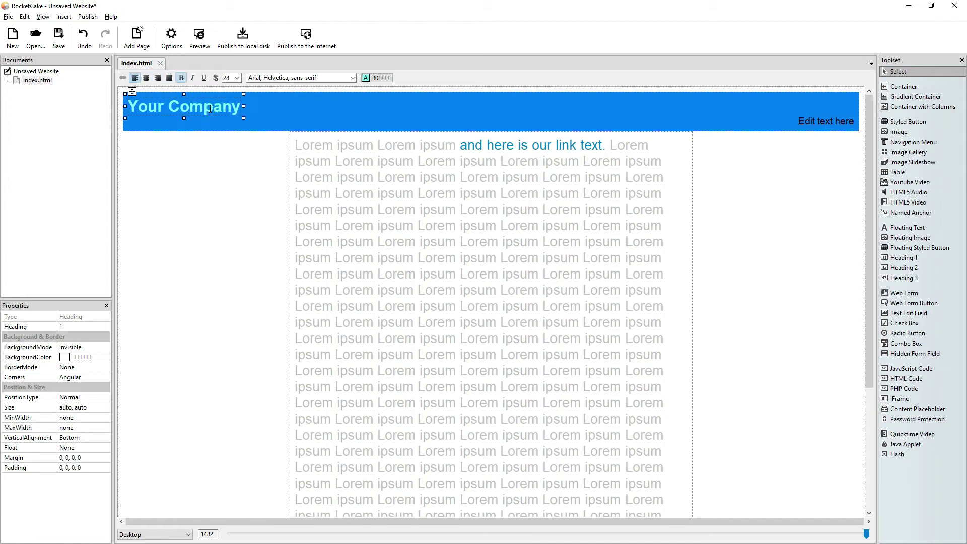
click(83, 448)
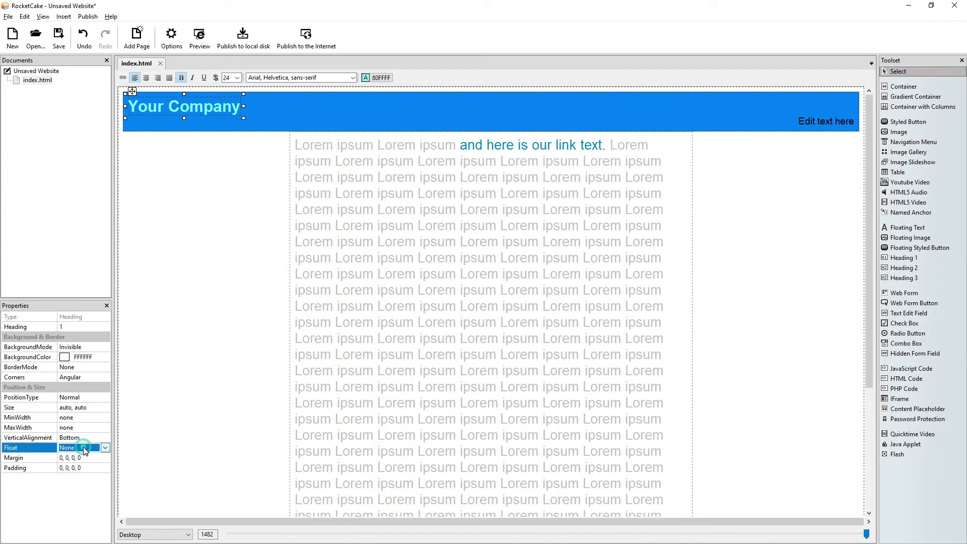
Float Your Company left and make the right-hand heading read 'Home' at font size 18.
click(104, 447)
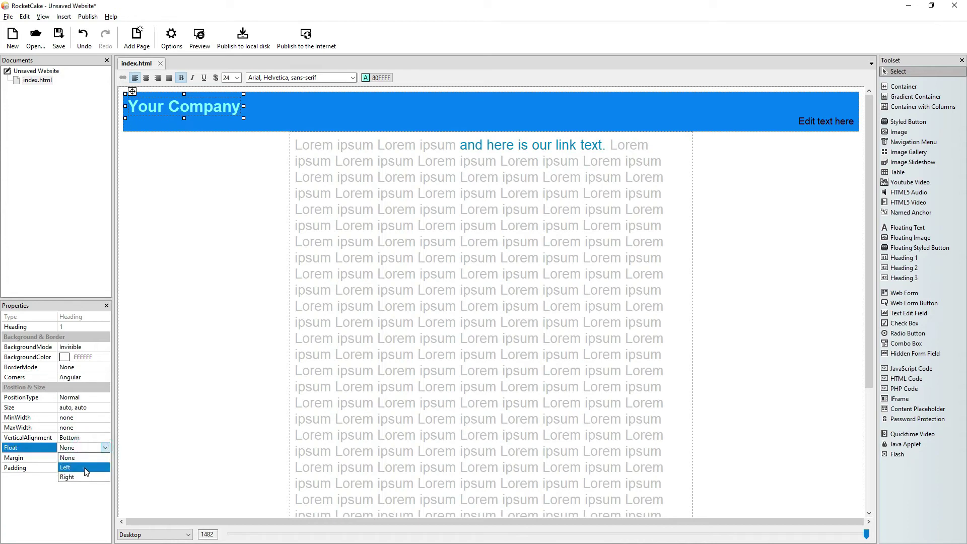
click(86, 467)
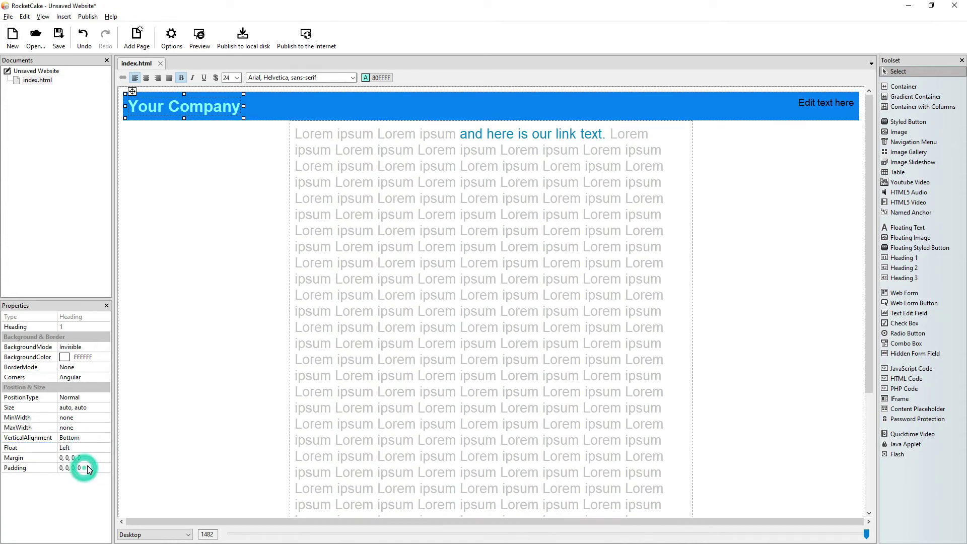
click(817, 103)
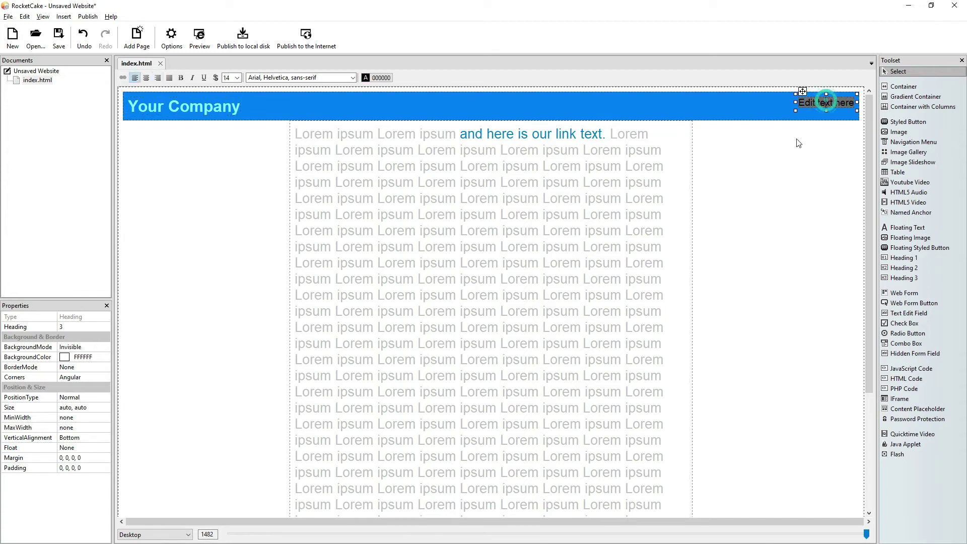
click(237, 78)
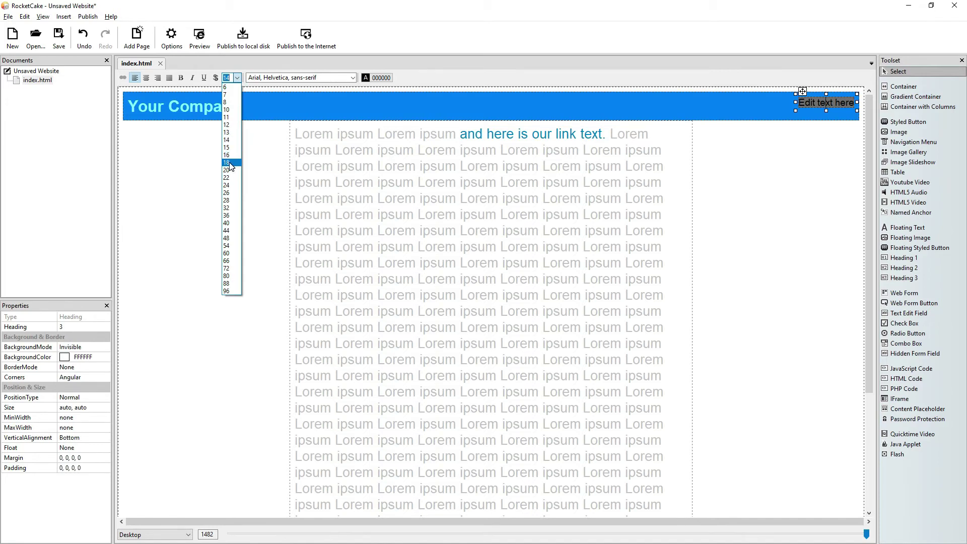
click(227, 162)
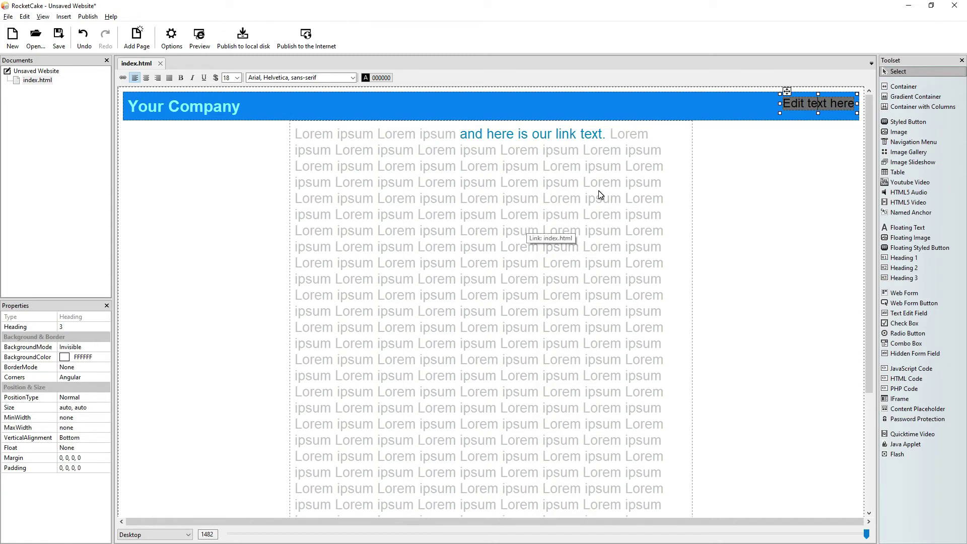
text(Home)
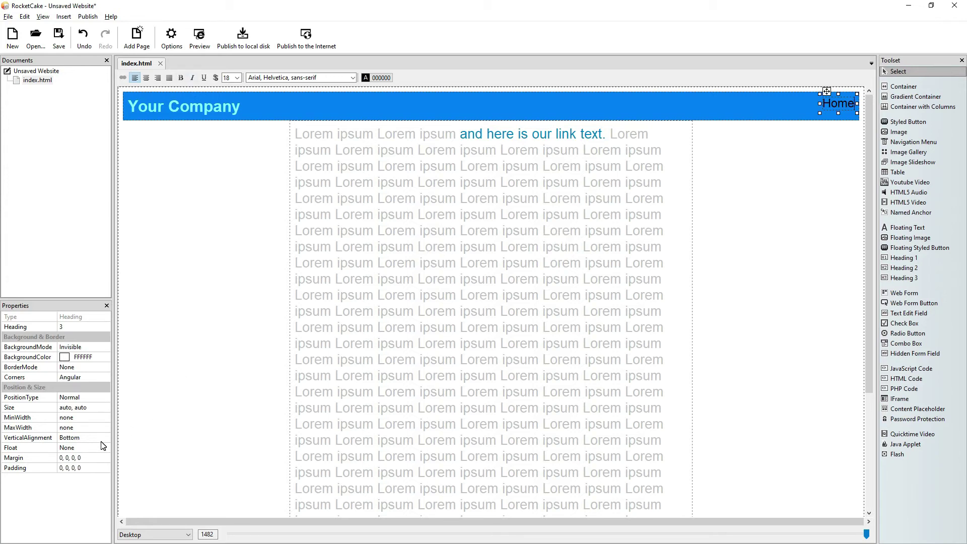
Try an 8, 0, 0, 0 margin on the Home heading and check it in the browser preview.
click(61, 458)
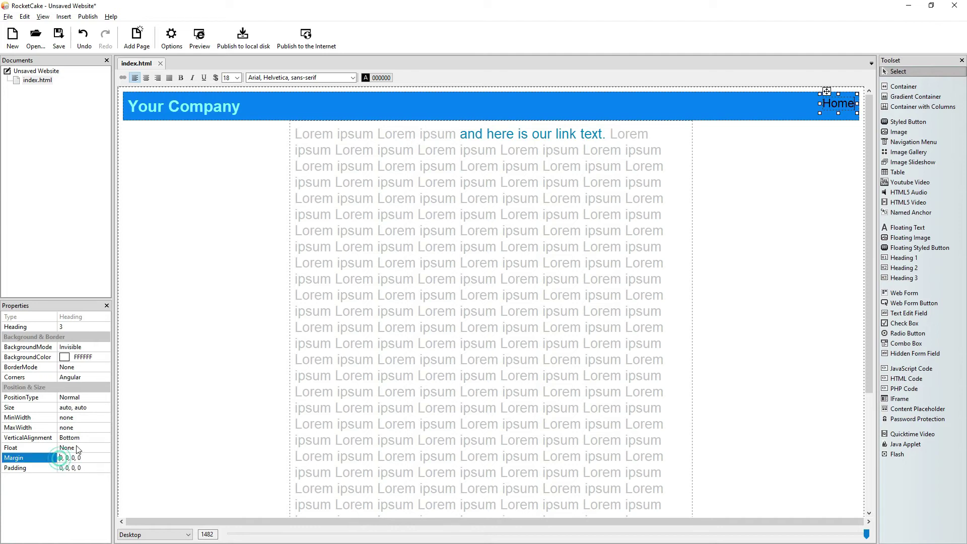
key(BackSpace)
text(8)
key(Return)
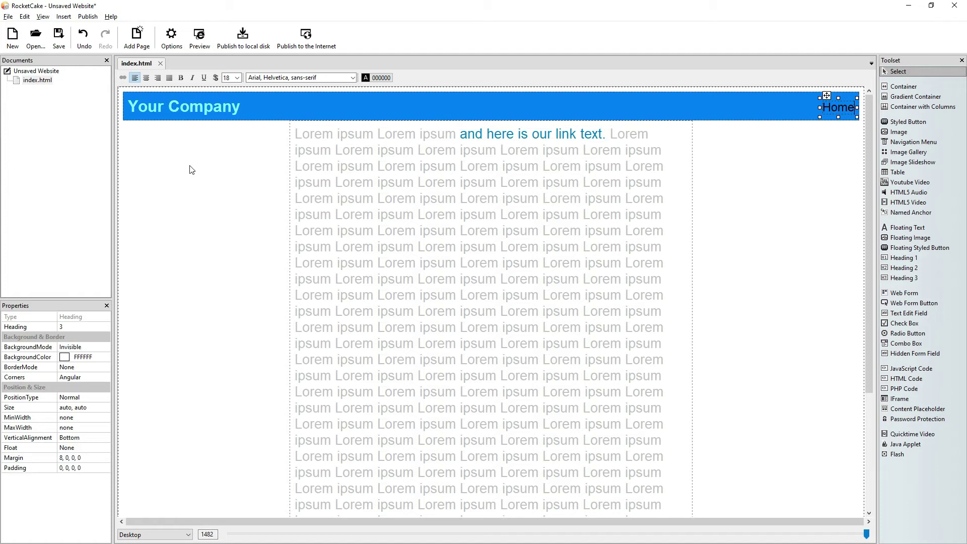
click(199, 40)
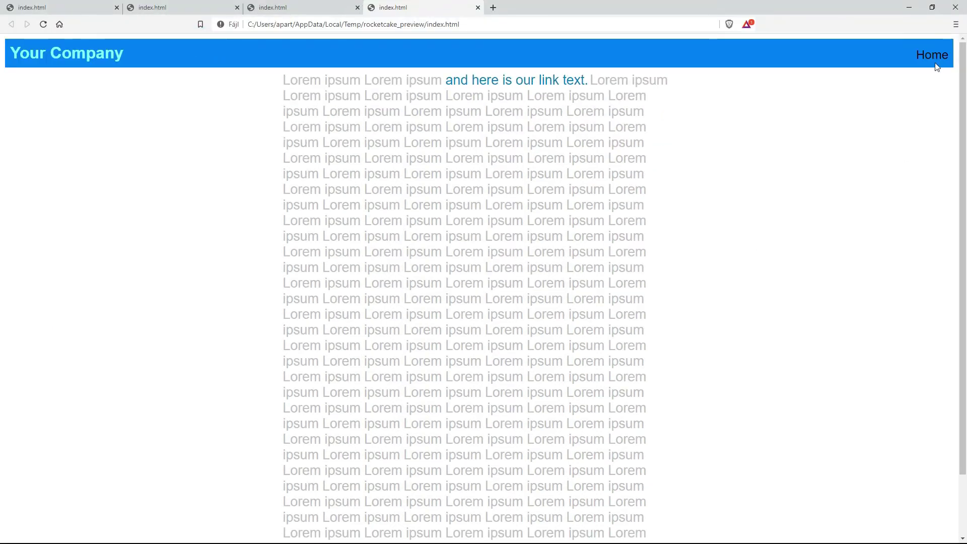
key(alt+Tab)
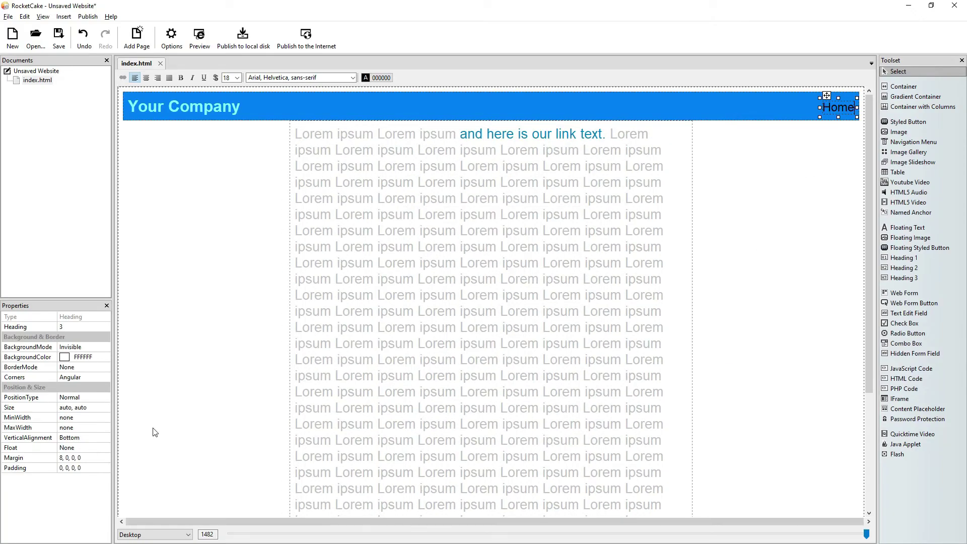
Change the Home heading's margin to 6, 0, 0, 0 and preview the page again.
click(61, 457)
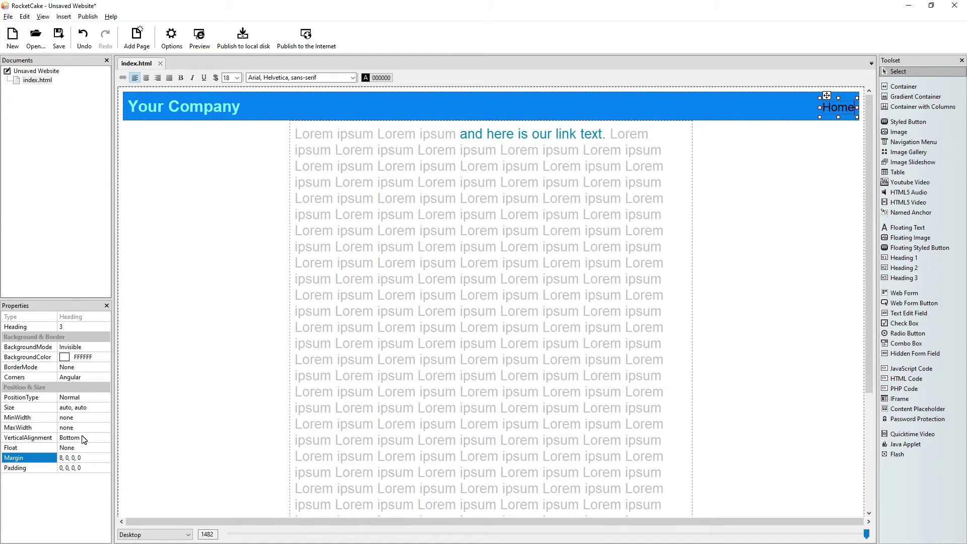
key(Delete)
text(6)
key(Return)
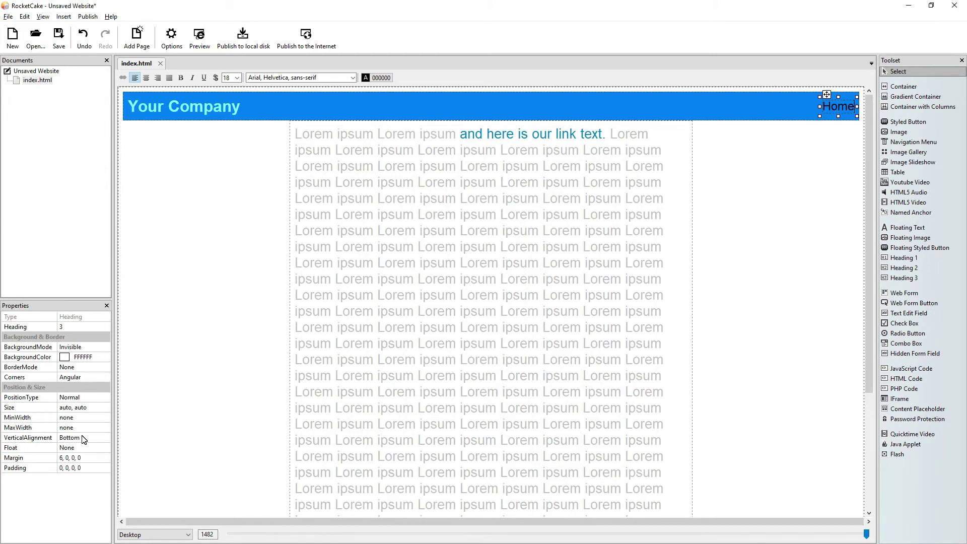
click(192, 47)
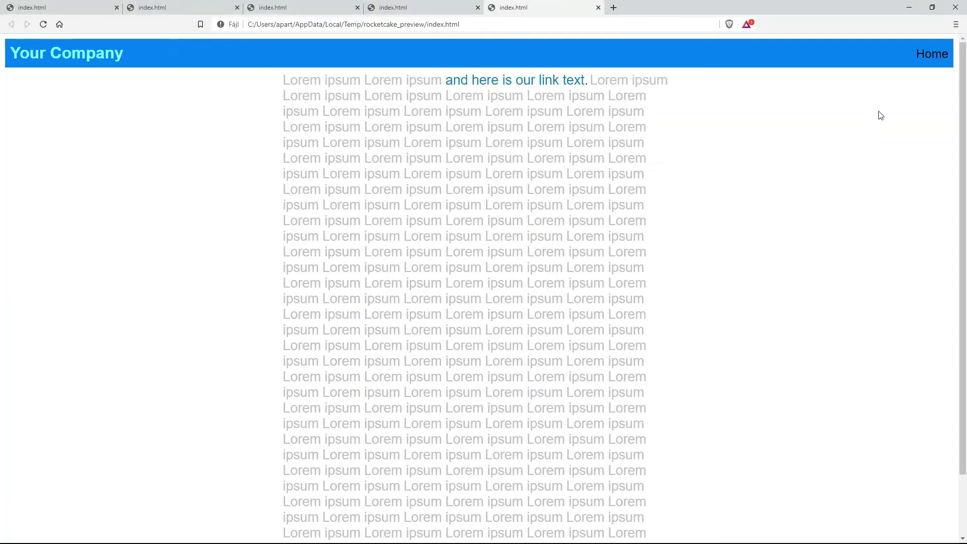
key(alt+Tab)
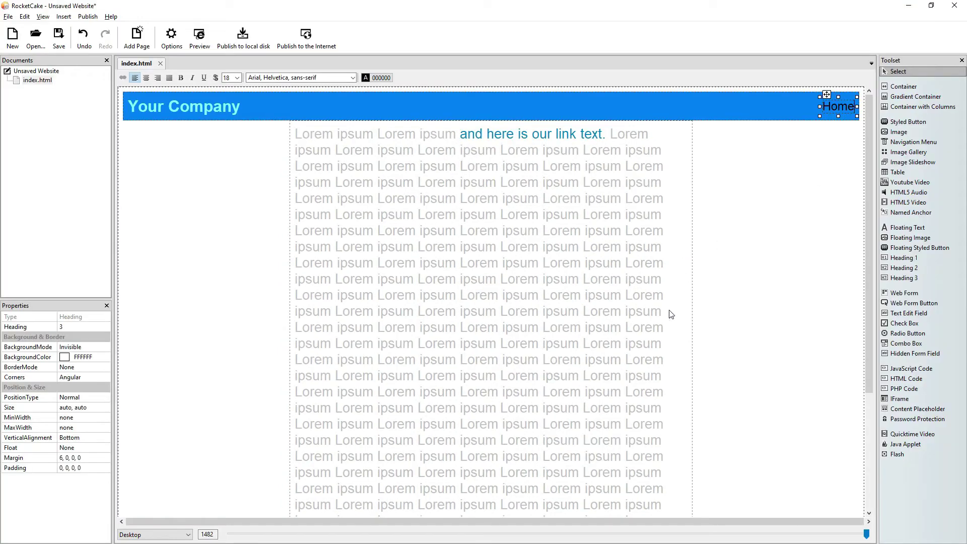
Link the Home heading to the project page index.html and test the link in the preview.
double_click(839, 108)
click(123, 78)
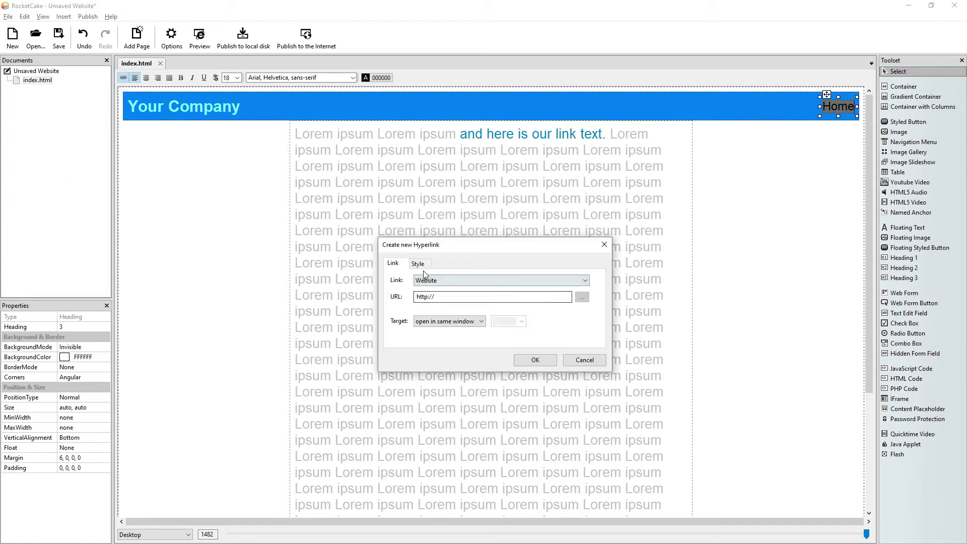
click(439, 280)
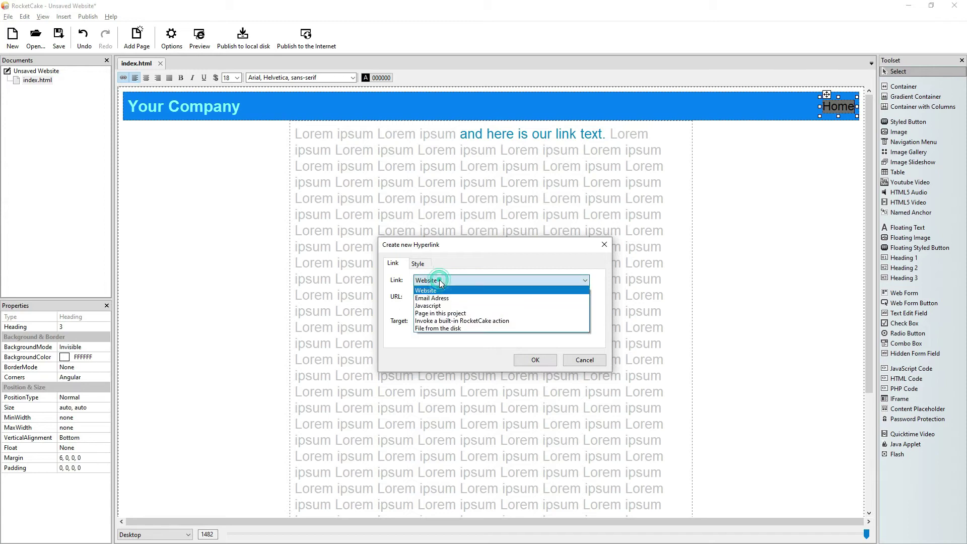
click(447, 313)
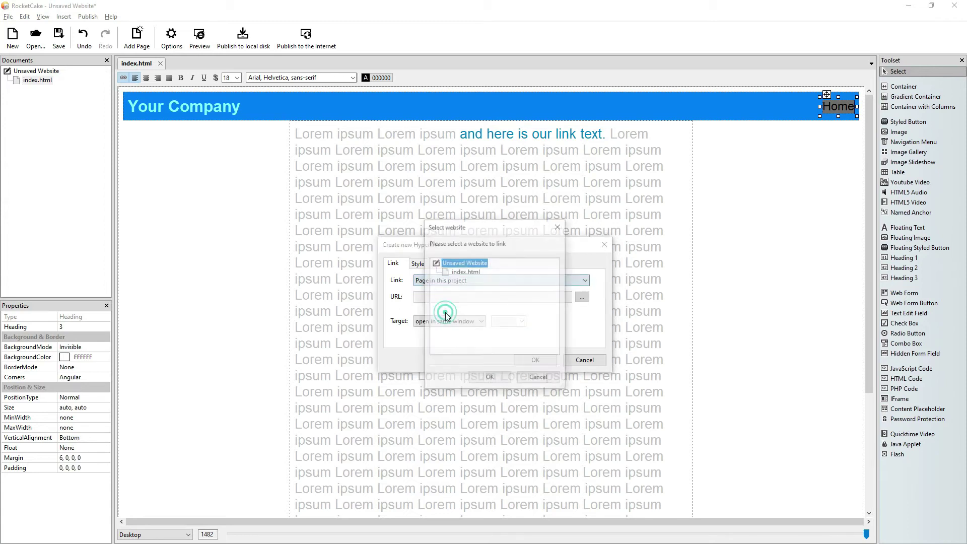
click(465, 271)
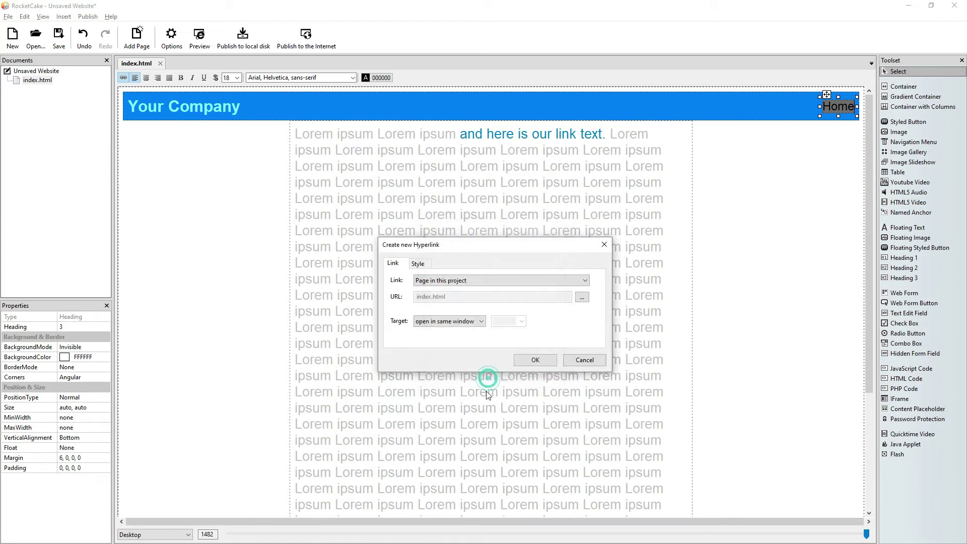
click(522, 358)
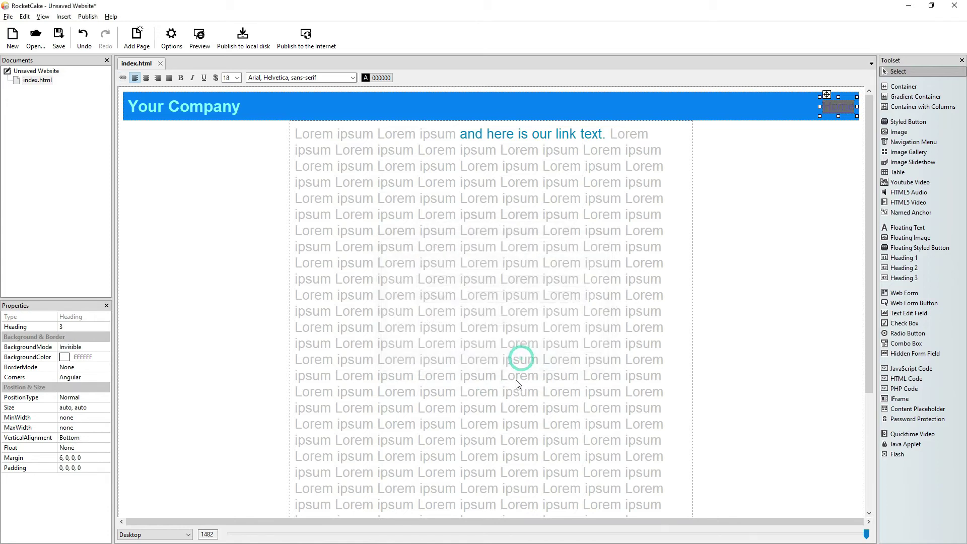
click(200, 35)
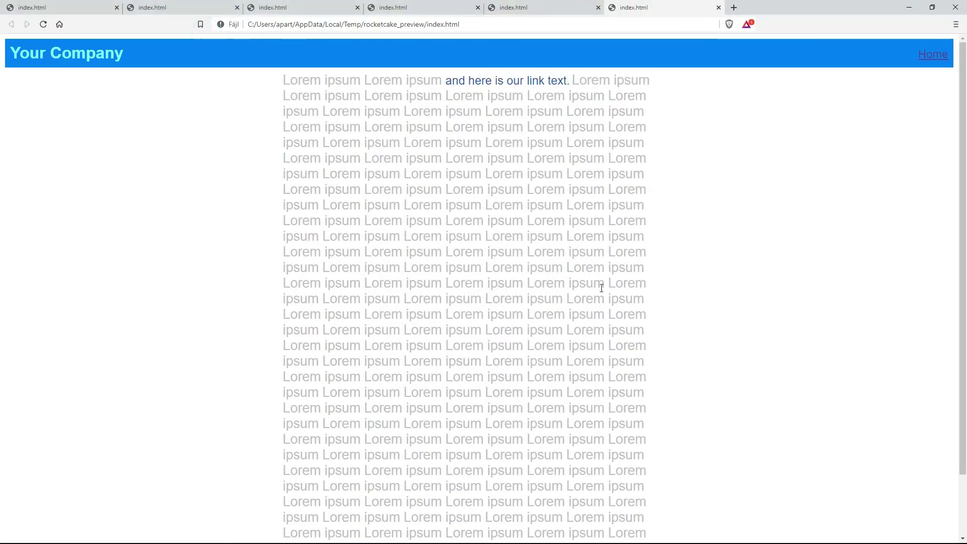
click(929, 61)
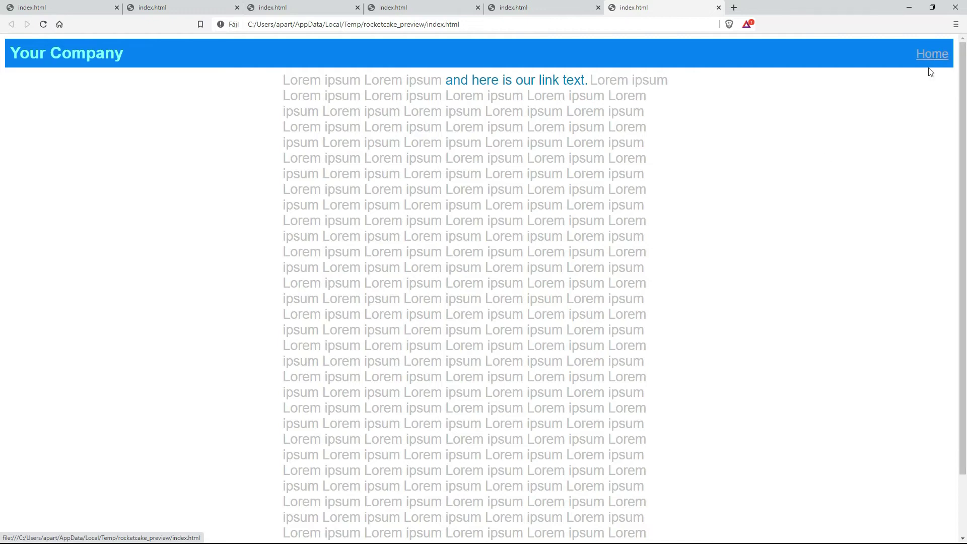
Create a new link style named Menu for the Home link.
key(alt+Tab)
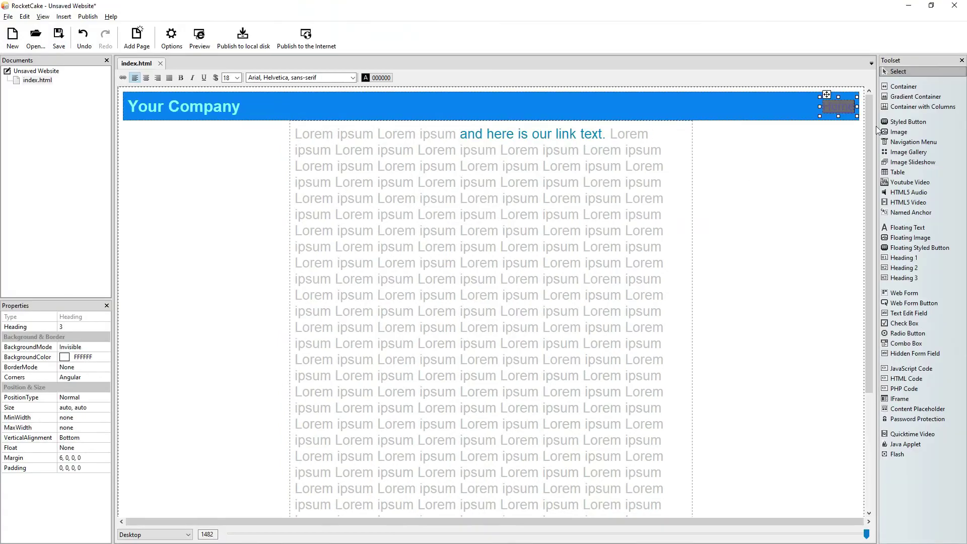
click(123, 78)
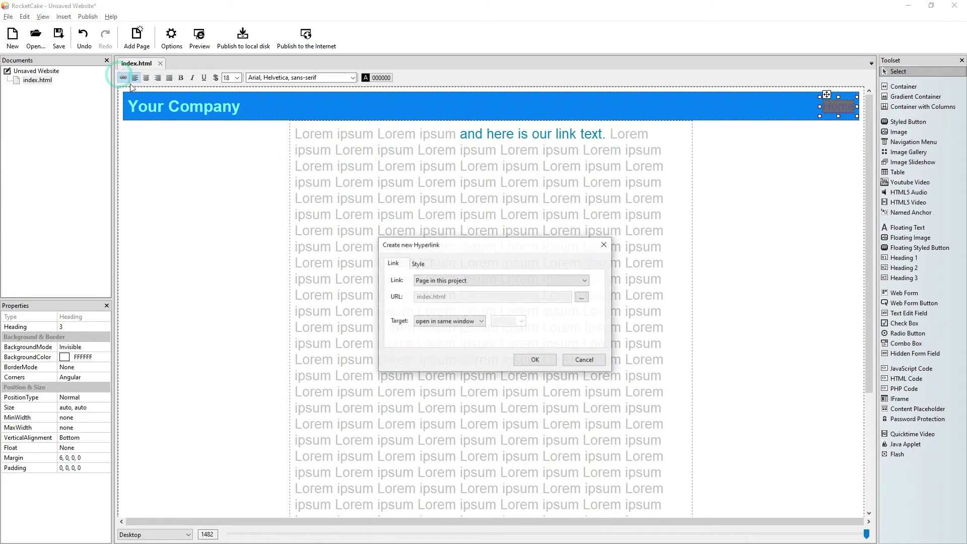
click(420, 263)
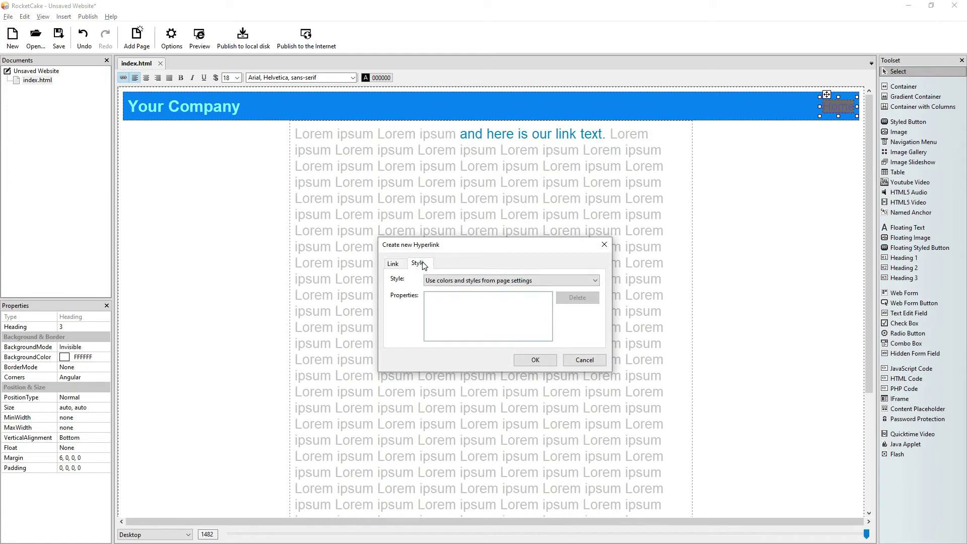
click(458, 285)
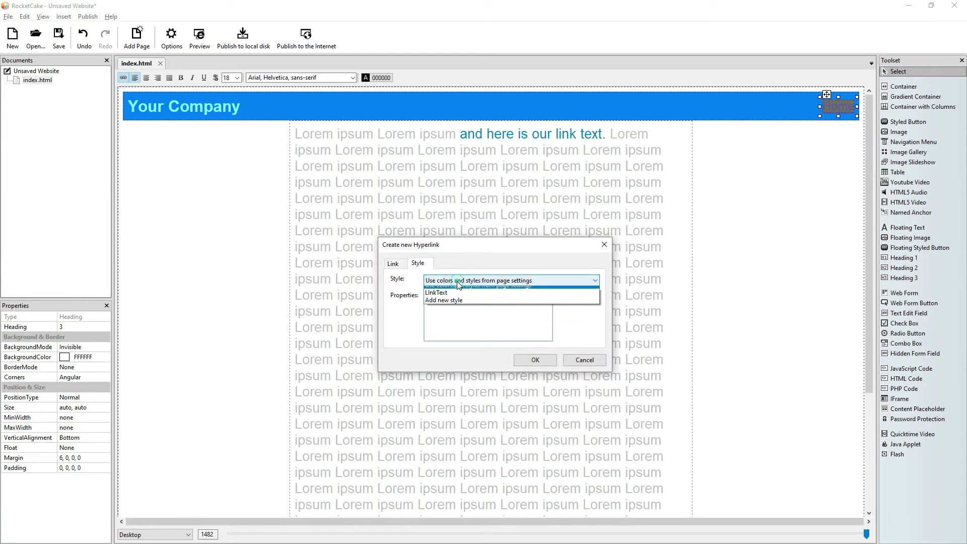
click(465, 305)
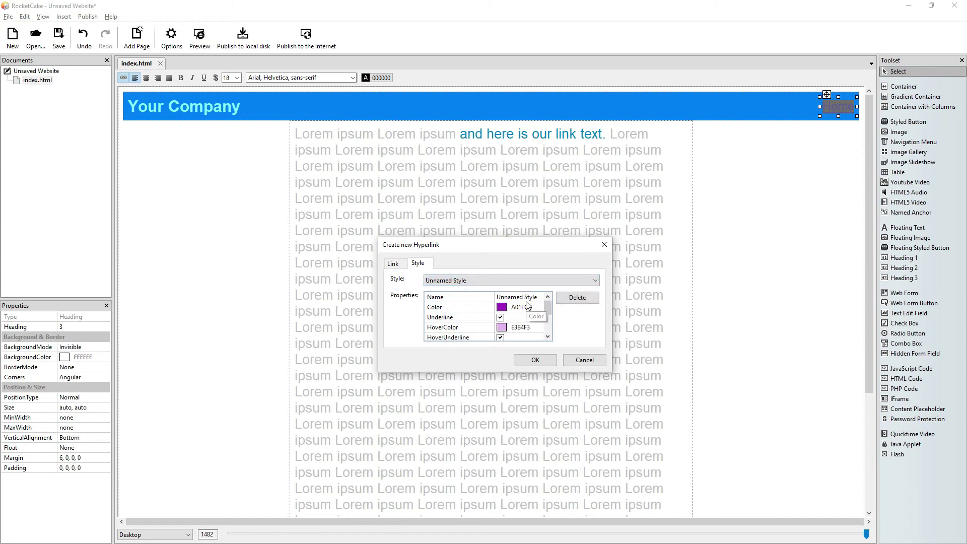
text(Menu)
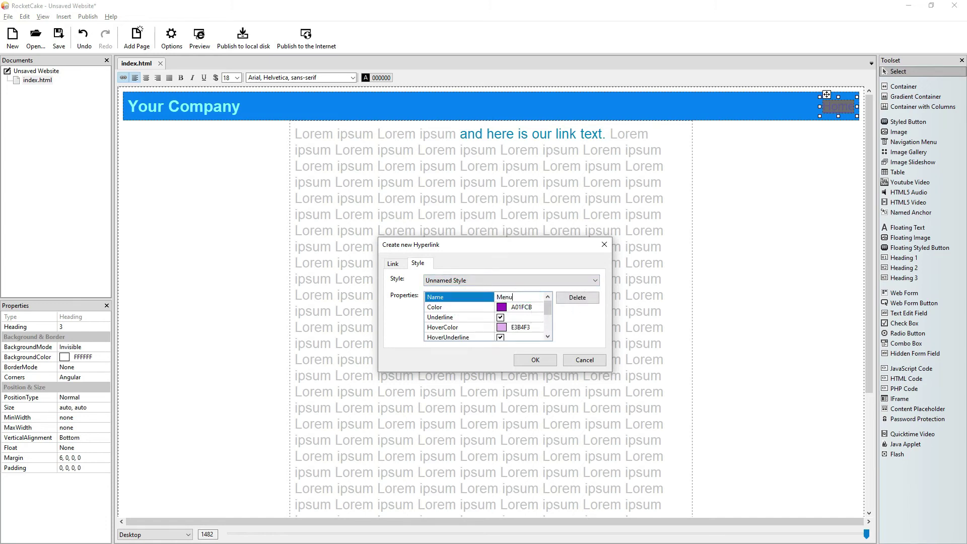
key(Return)
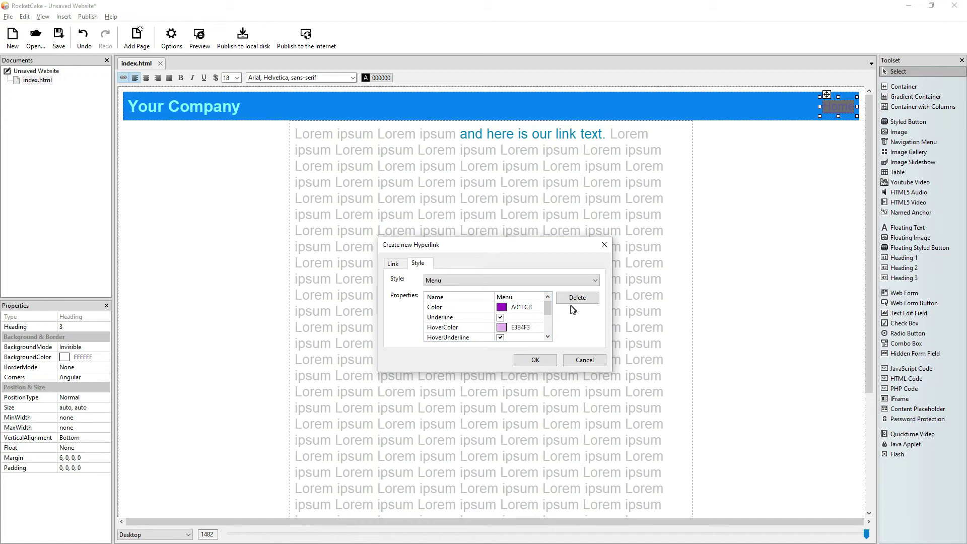
Make Menu links white with no underline, turning green 00FF40 without underline on hover.
click(536, 311)
click(538, 307)
click(603, 371)
click(694, 390)
click(500, 318)
click(524, 327)
click(537, 327)
click(563, 332)
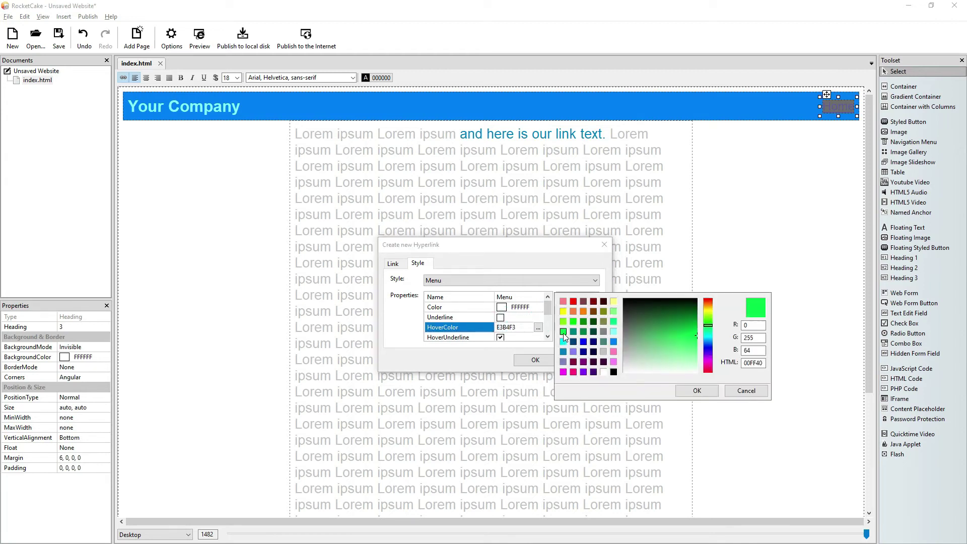
click(697, 391)
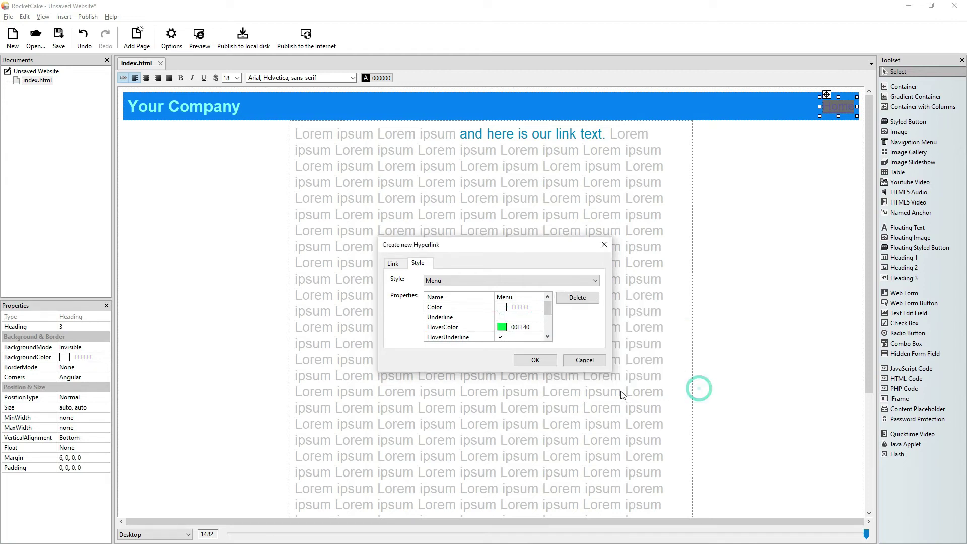
click(548, 336)
click(547, 337)
click(547, 337)
click(500, 307)
Set the active and visited colours to white without underline, apply Menu, and preview.
click(508, 317)
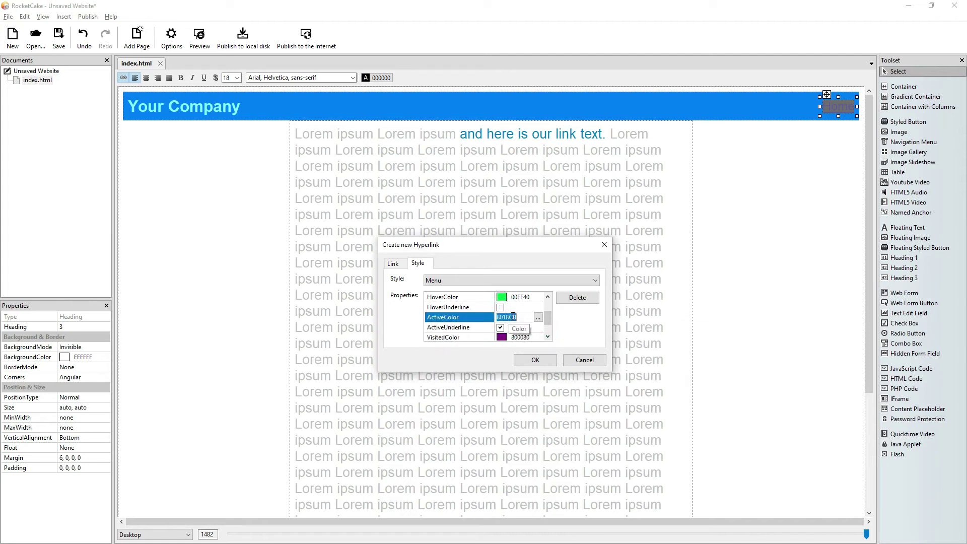
click(538, 317)
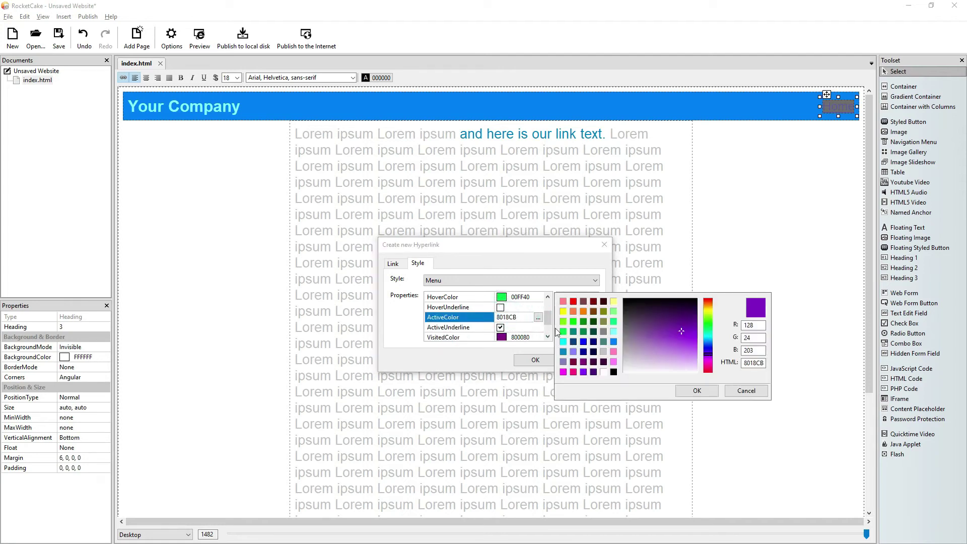
click(603, 372)
click(697, 391)
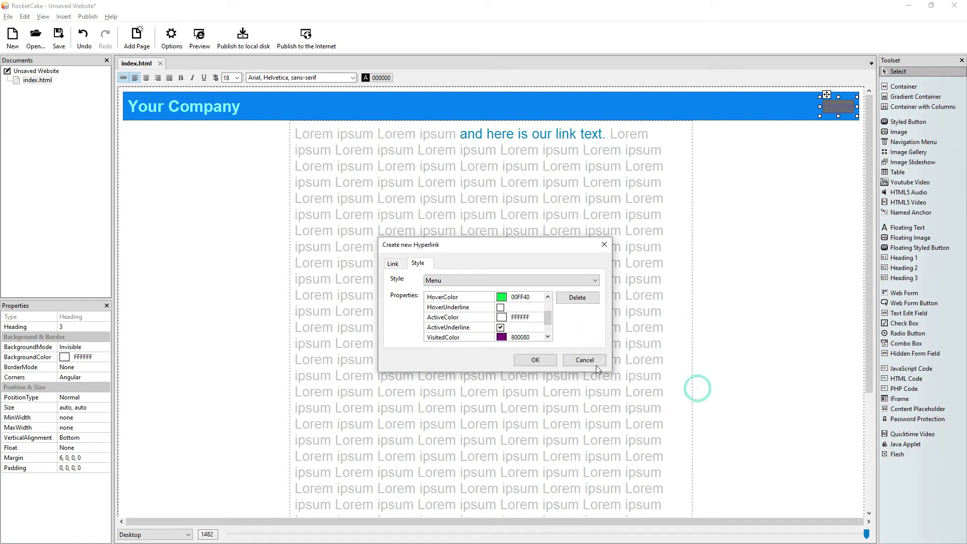
click(501, 328)
click(537, 338)
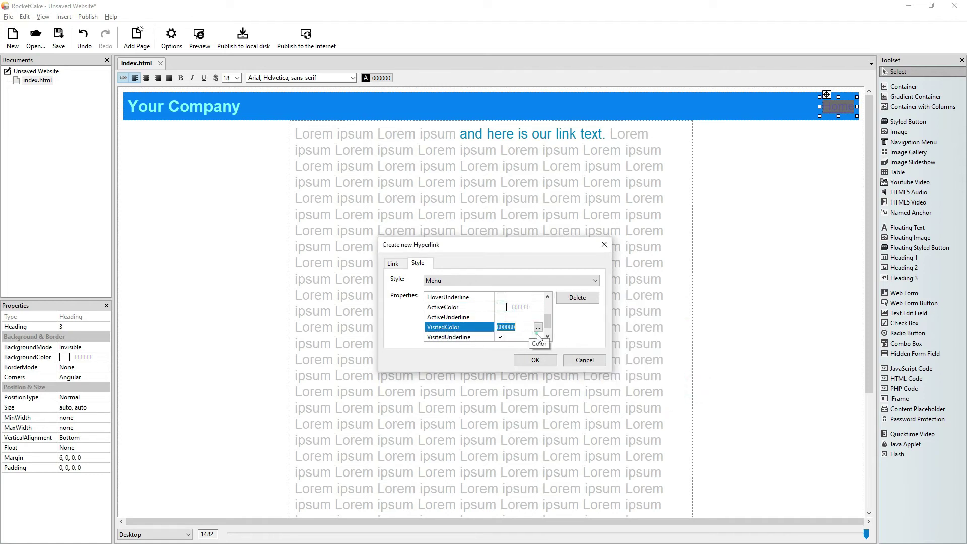
click(538, 328)
click(604, 373)
click(697, 390)
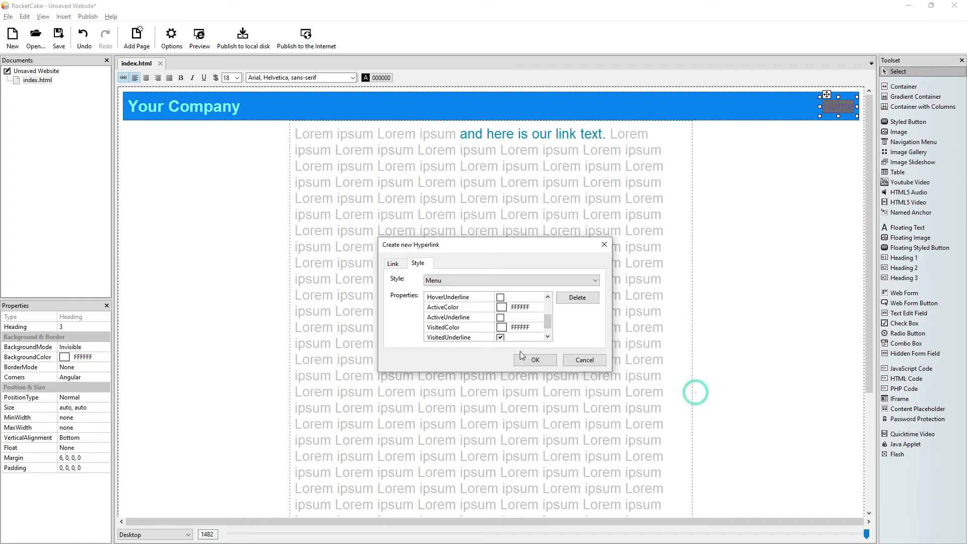
click(500, 338)
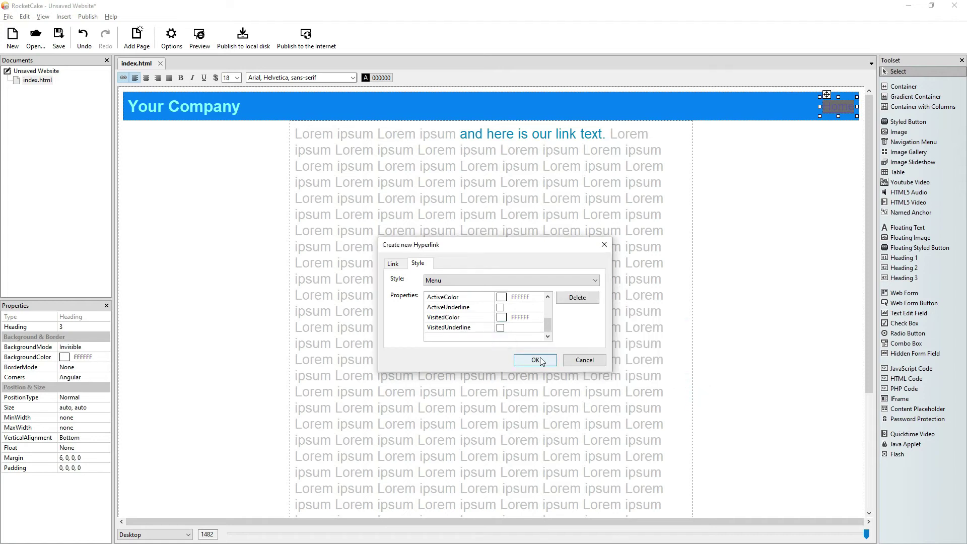
click(535, 361)
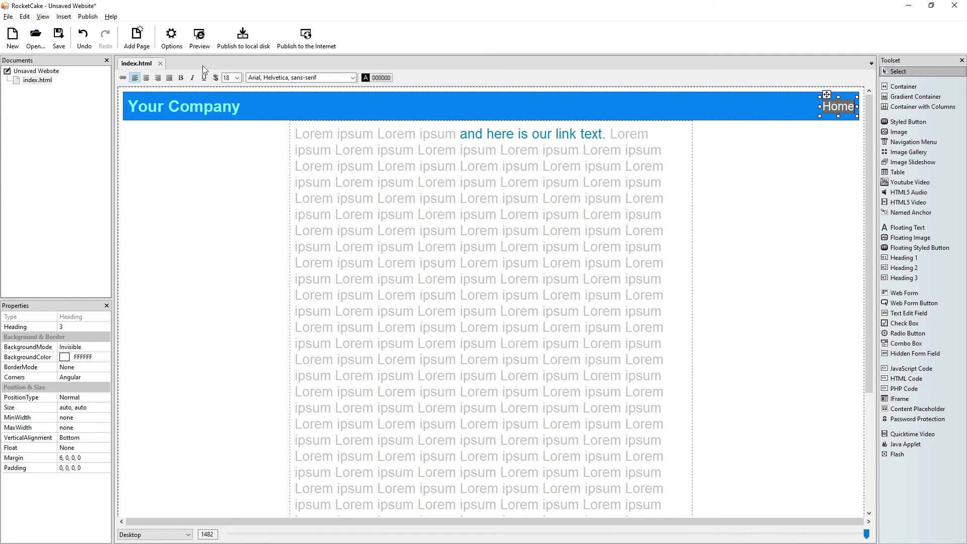
click(199, 38)
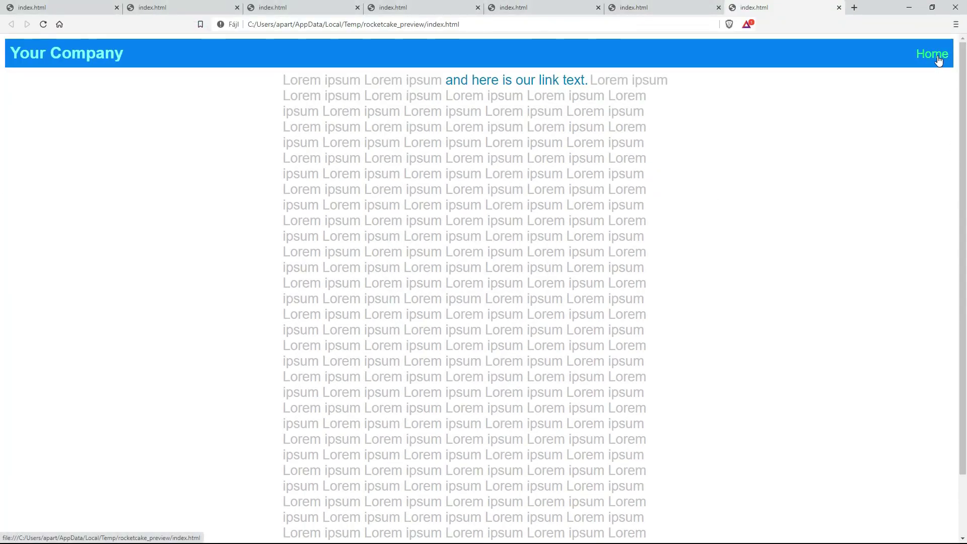
Change the Home heading's margin to 6, 20, 0, 0, adding a 20 px right gap.
key(alt+Tab)
click(837, 173)
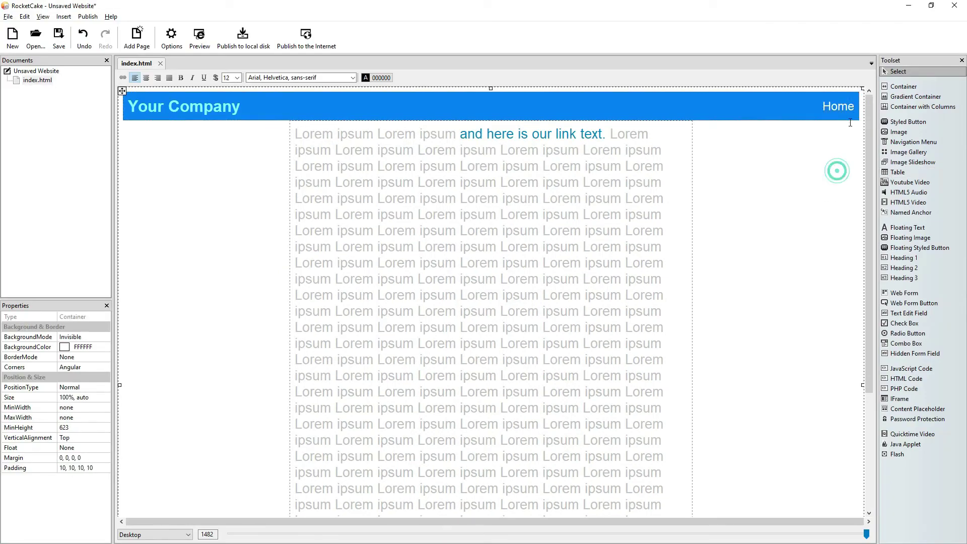
click(840, 108)
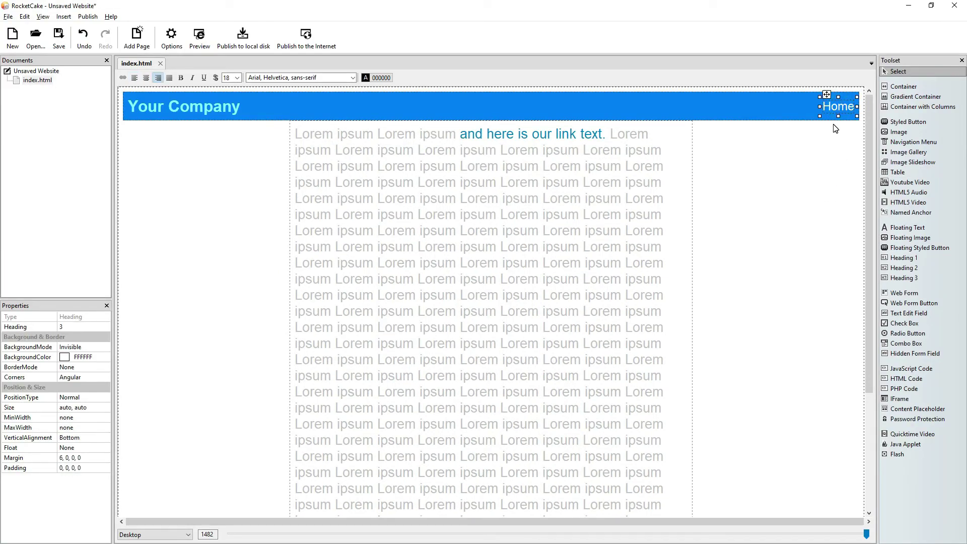
click(835, 129)
click(837, 107)
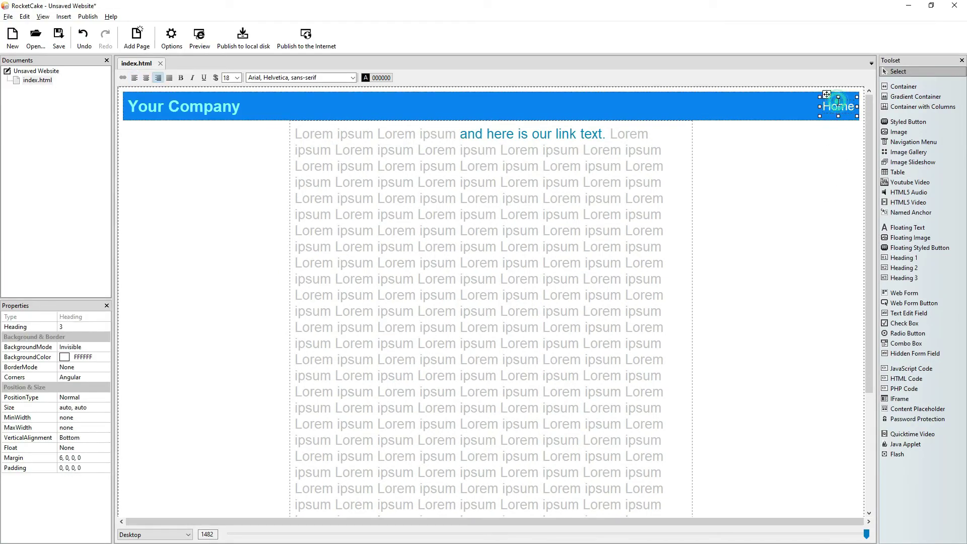
click(72, 460)
double_click(69, 458)
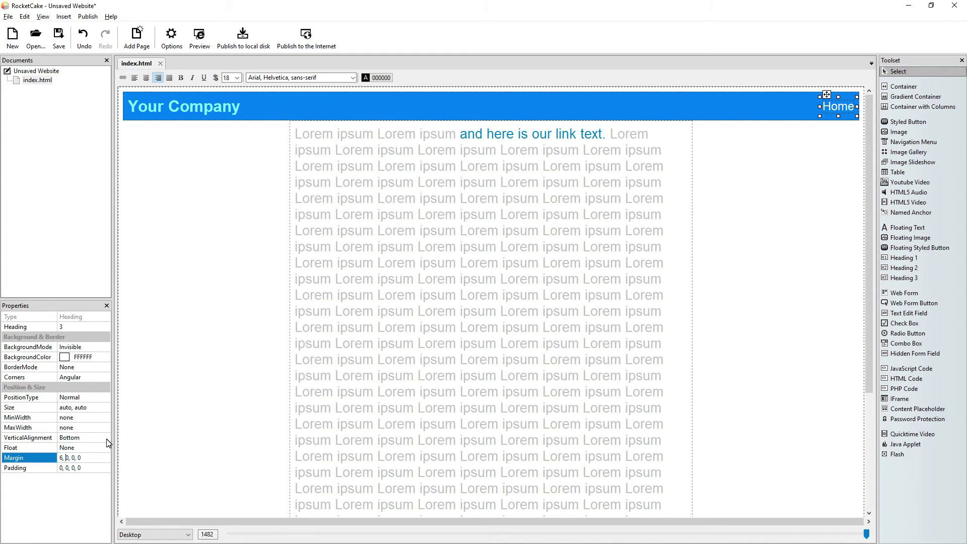
text(2)
key(Return)
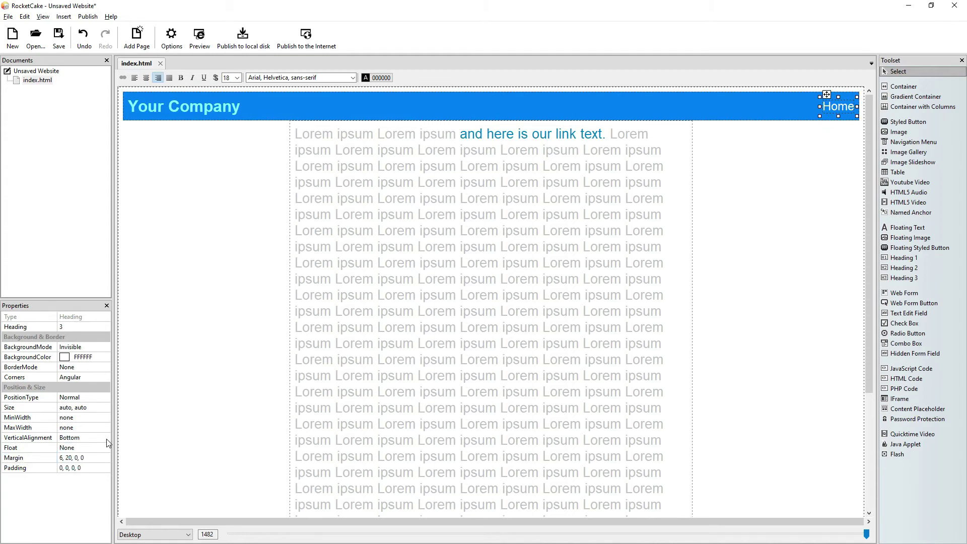
click(753, 201)
click(832, 107)
click(744, 107)
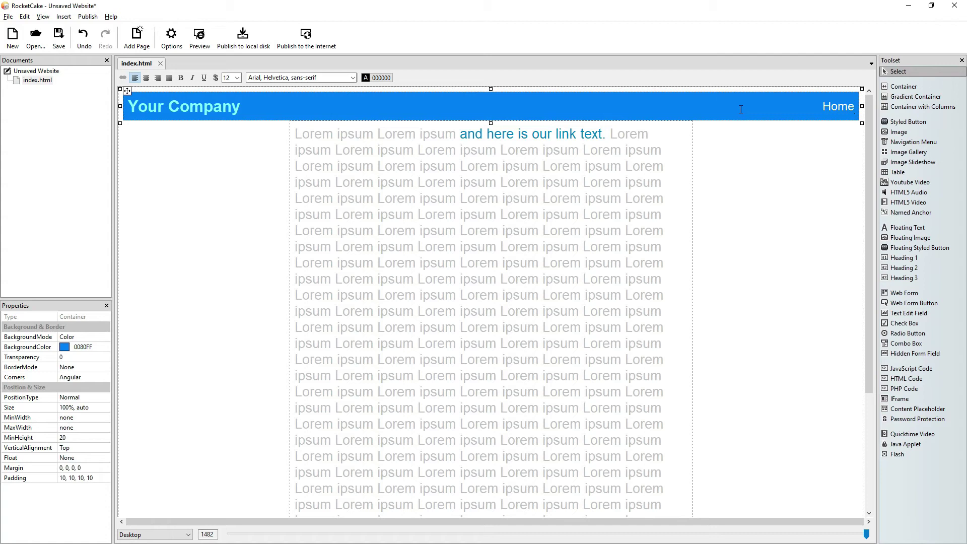
Paste copies of the Home heading and rename the second and third to Products and Prices.
key(ctrl+v)
key(ctrl+v)
key(ctrl+v)
key(ctrl+v)
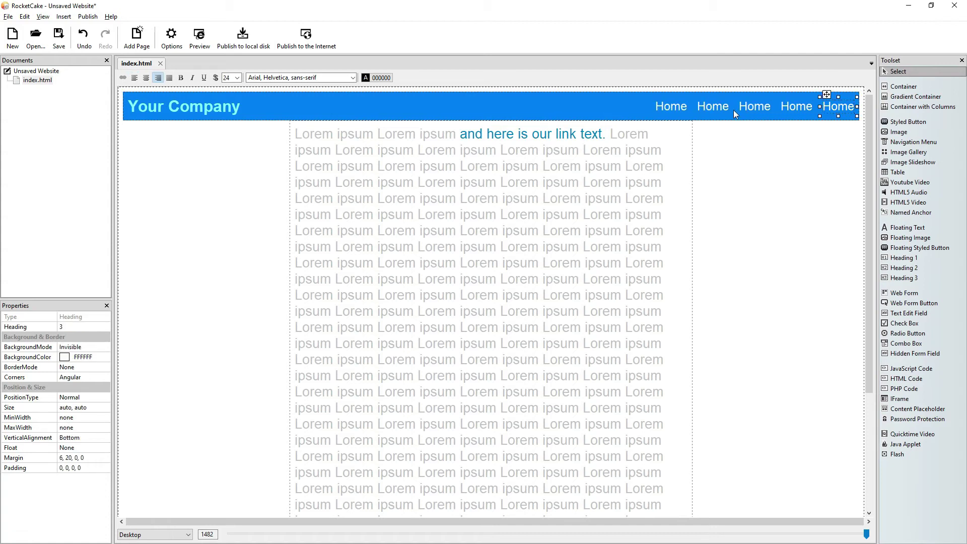
click(710, 105)
text(Products)
key(Delete)
key(Delete)
key(Delete)
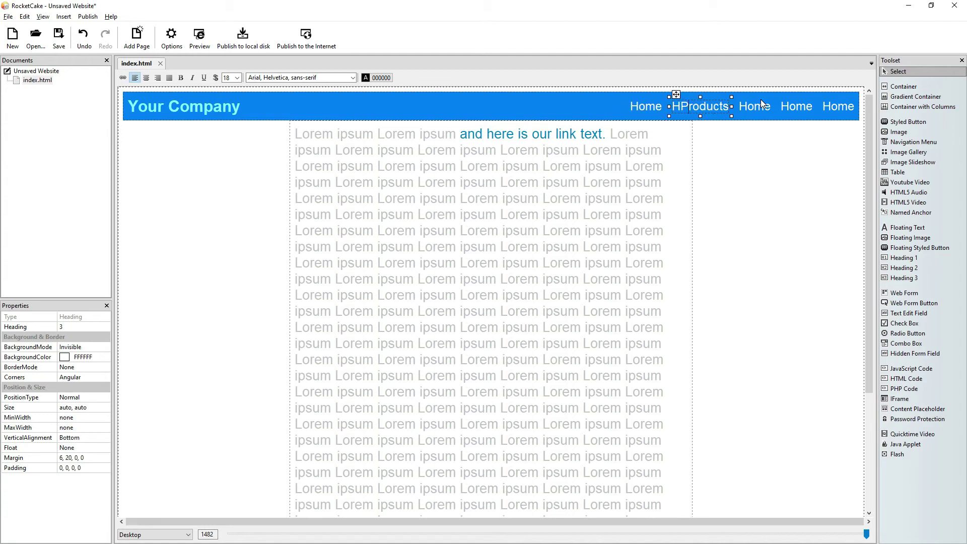
key(Home)
key(Delete)
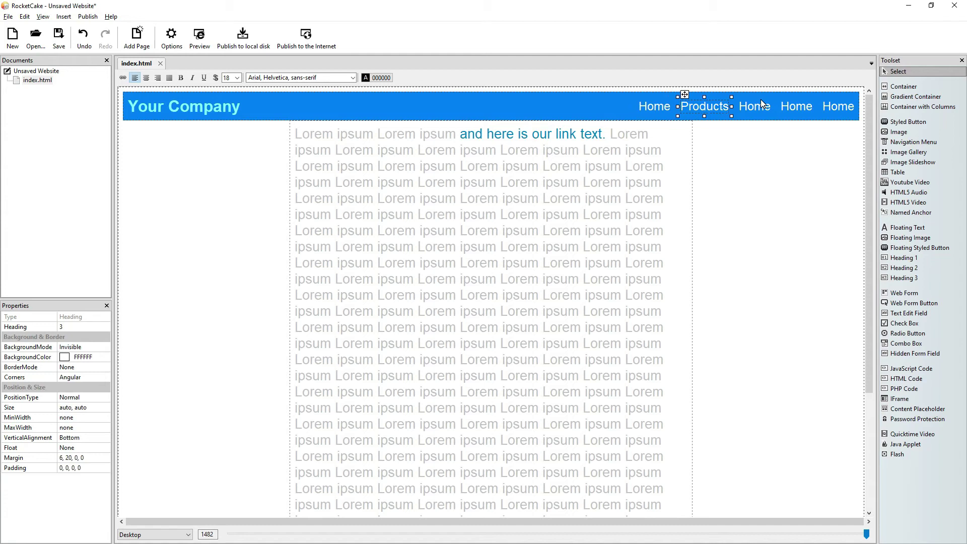
click(757, 105)
click(759, 101)
text(Prices)
key(Delete)
key(Delete)
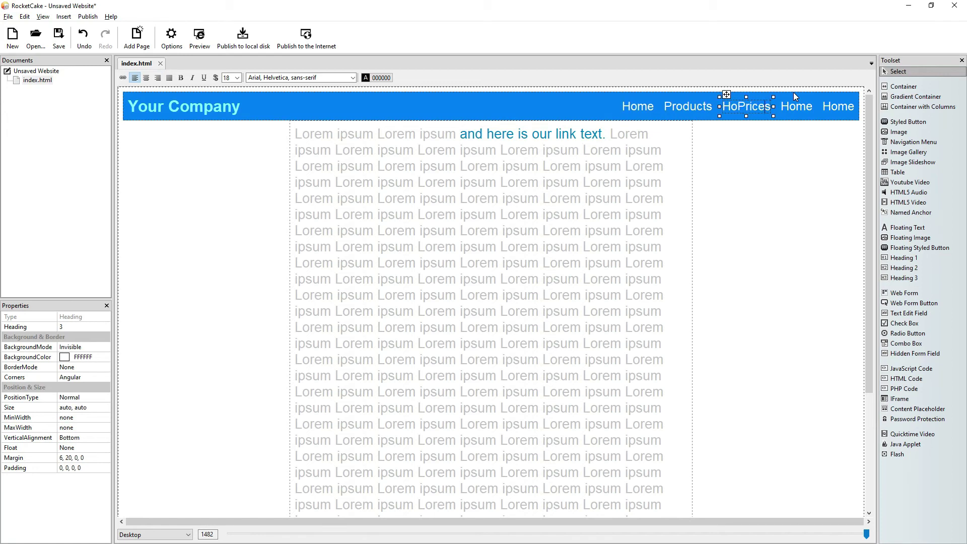
key(Home)
key(Delete)
key(Delete)
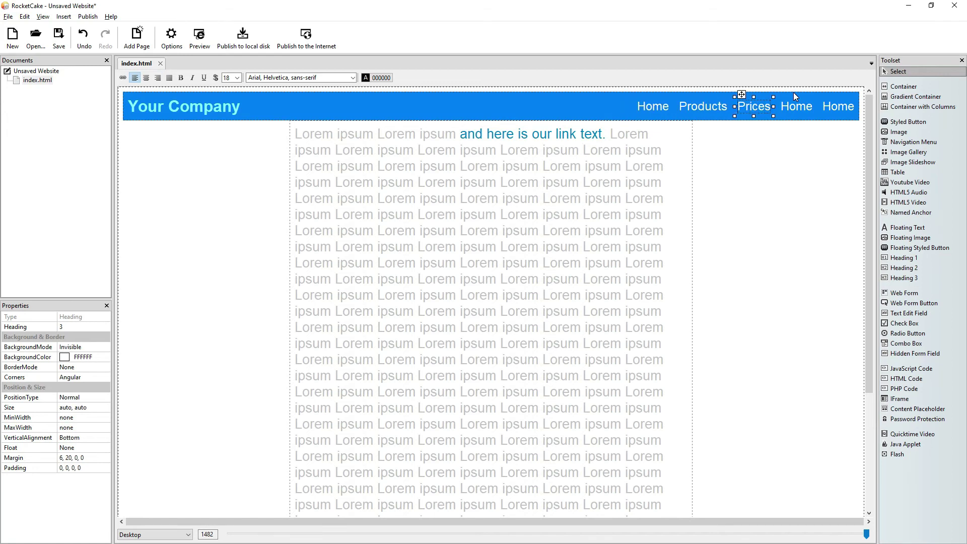
Rename the last two menu copies to About and Contact.
click(794, 109)
click(796, 106)
text(About)
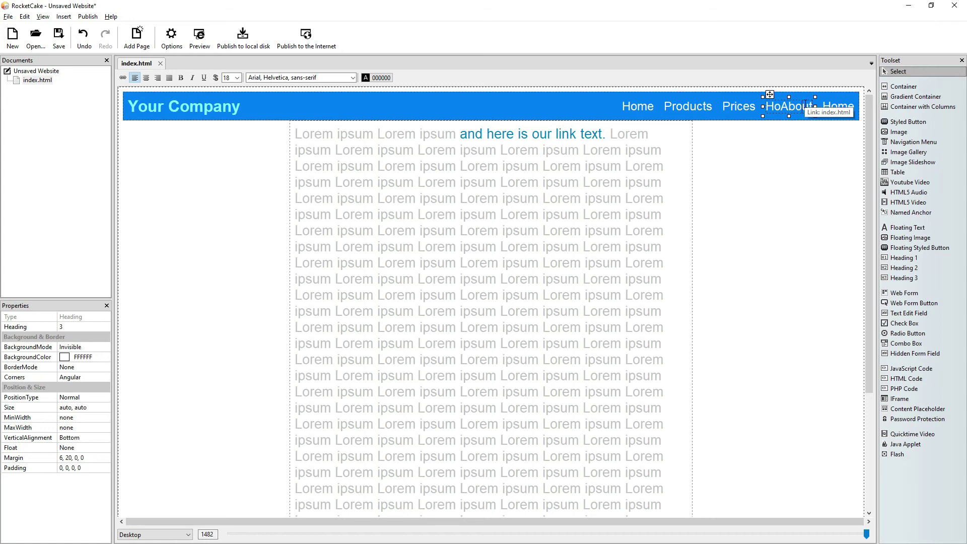
key(Home)
key(Delete)
key(Delete)
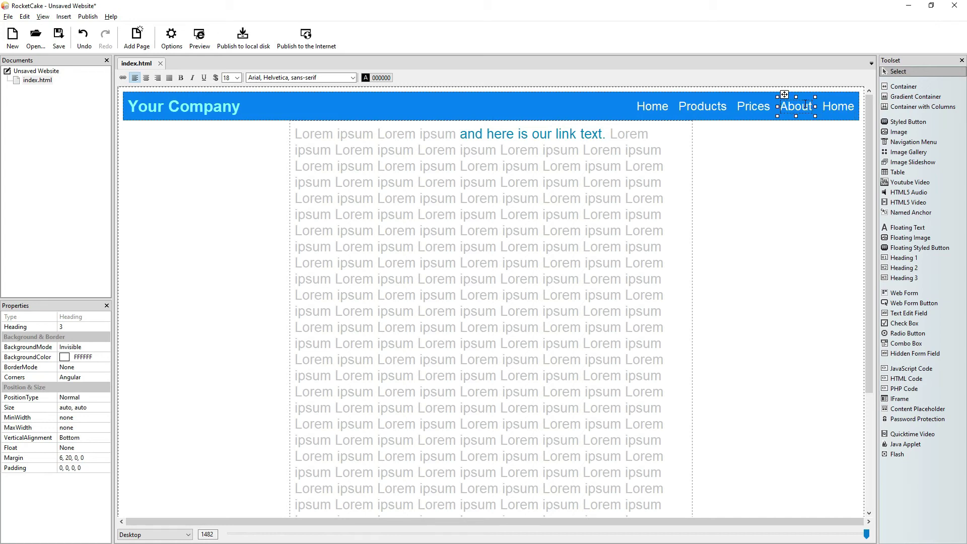
click(846, 112)
click(846, 106)
text(Contact)
key(Delete)
key(Delete)
key(Delete)
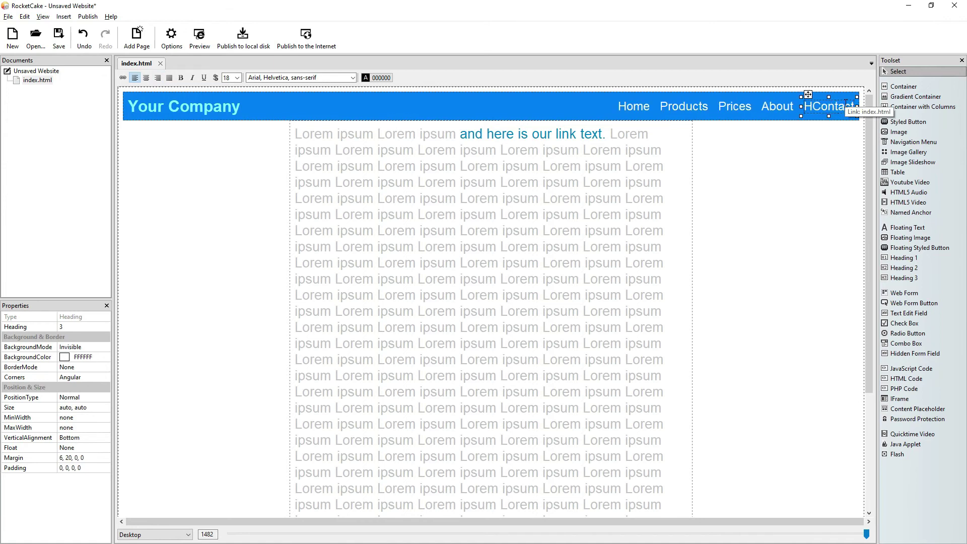
key(Home)
key(Delete)
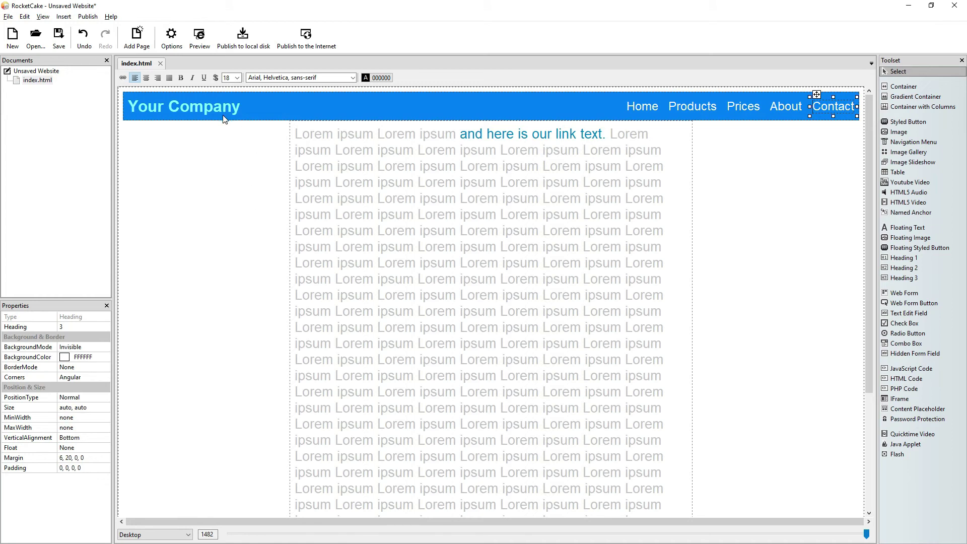
Preview the page in Brave and check that the five header links turn green on hover.
click(199, 36)
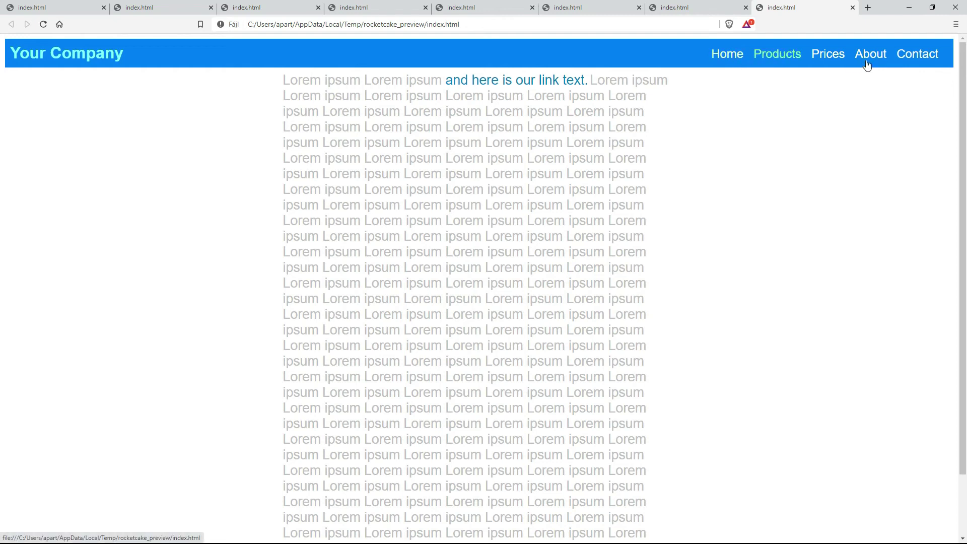
Add the additional CSS rule 'a { transition: 1s; }' to index.html's HTML code.
key(alt+Tab)
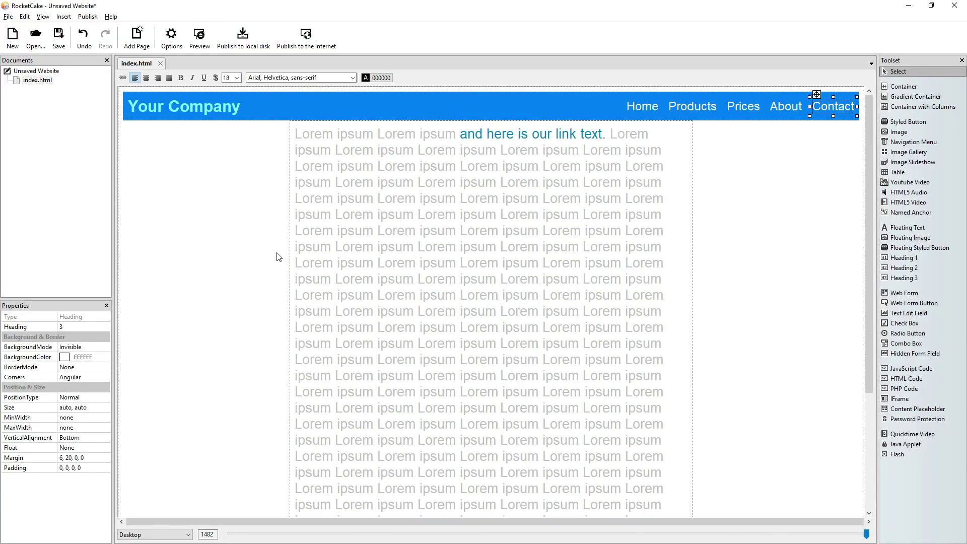
right_click(36, 80)
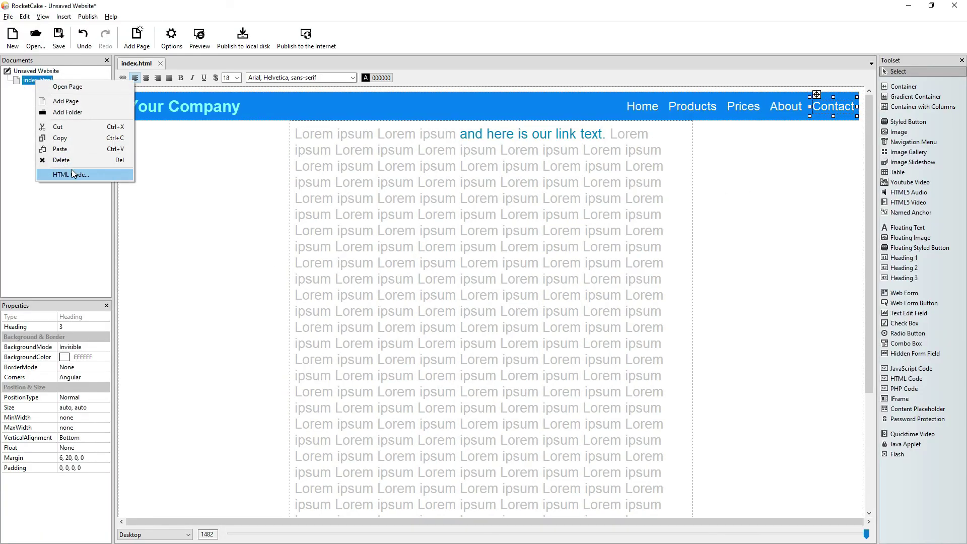
click(71, 169)
click(453, 314)
click(431, 346)
click(384, 330)
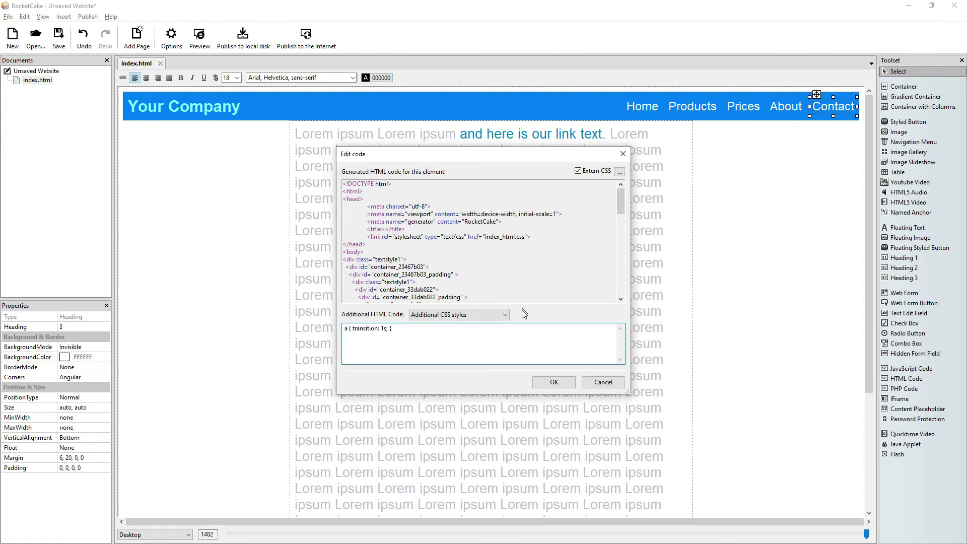
click(562, 383)
Refresh the Brave preview to see the link fade transition, then return to RocketCake.
key(F5)
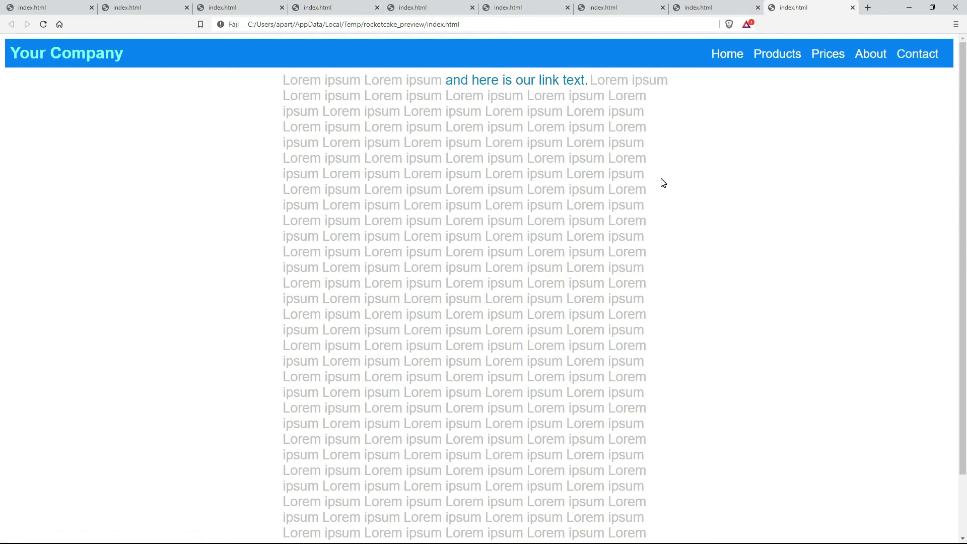
key(alt+Tab)
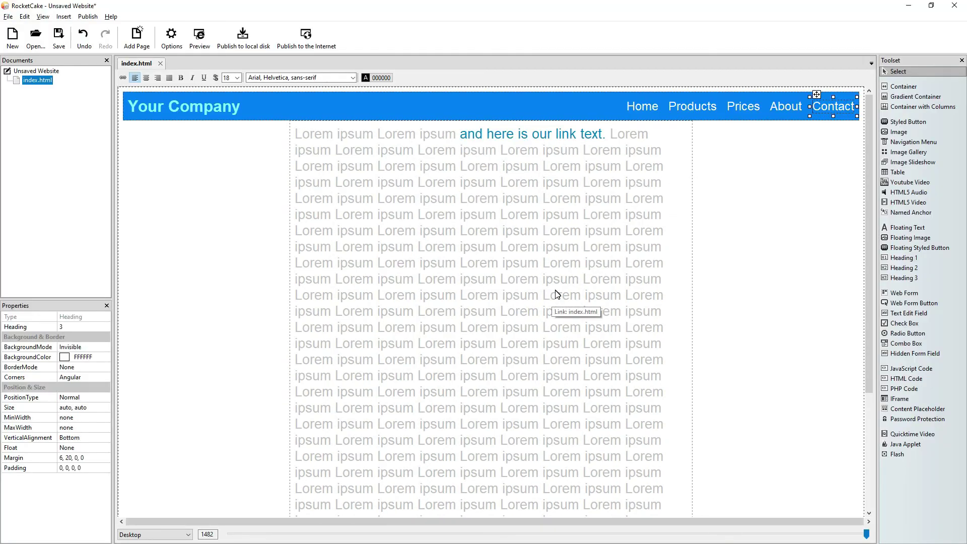
Delete the lorem ipsum text after line eight, then select the letter 'a' typed beneath it.
click(677, 245)
double_click(677, 245)
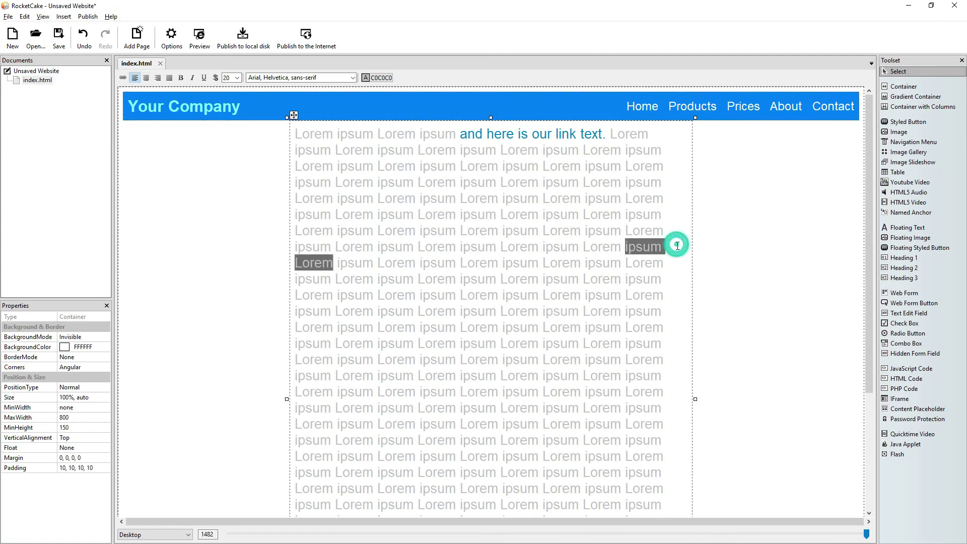
key(Right)
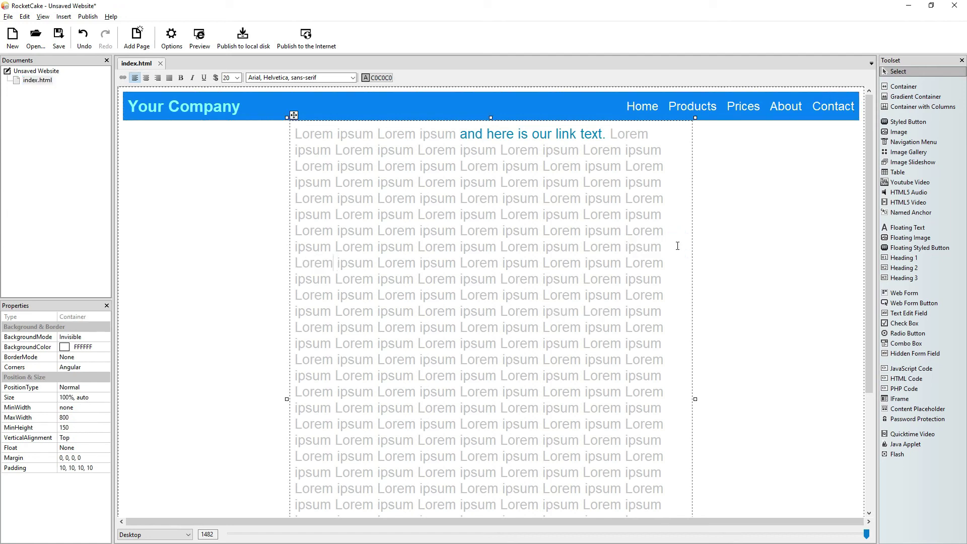
key(shift+Down)
key(shift+Down)
key(shift+Down)
key(shift+Down)
key(shift+Down)
key(shift+Down)
key(shift+Down)
key(shift+Down)
key(shift+Down)
key(shift+Down)
key(shift+Down)
key(shift+Down)
key(shift+Down)
key(shift+Down)
key(shift+Down)
key(shift+Down)
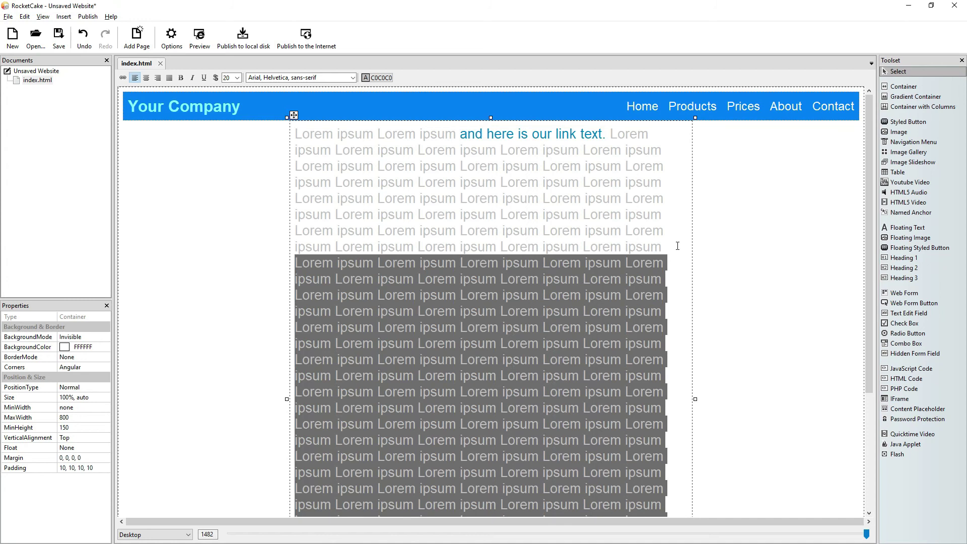
key(Delete)
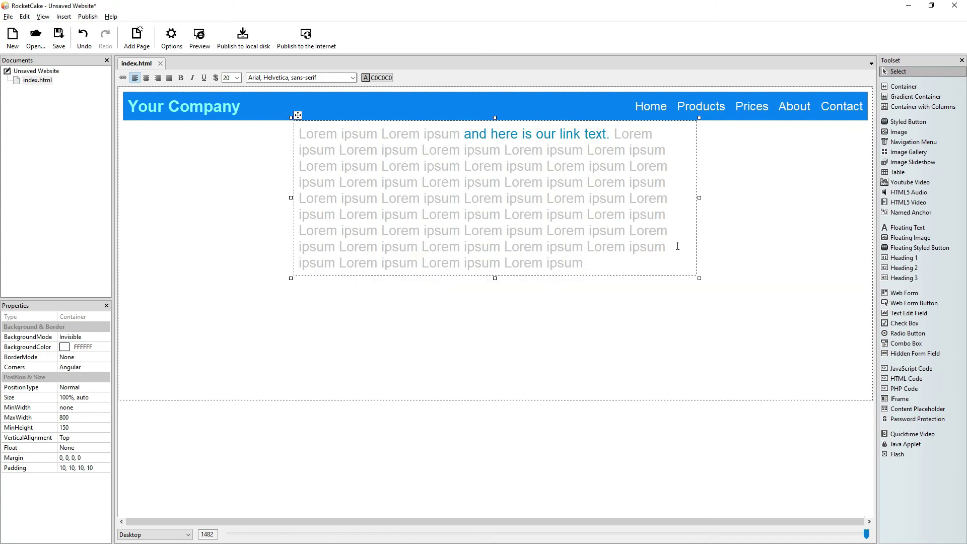
click(468, 353)
key(ctrl+a)
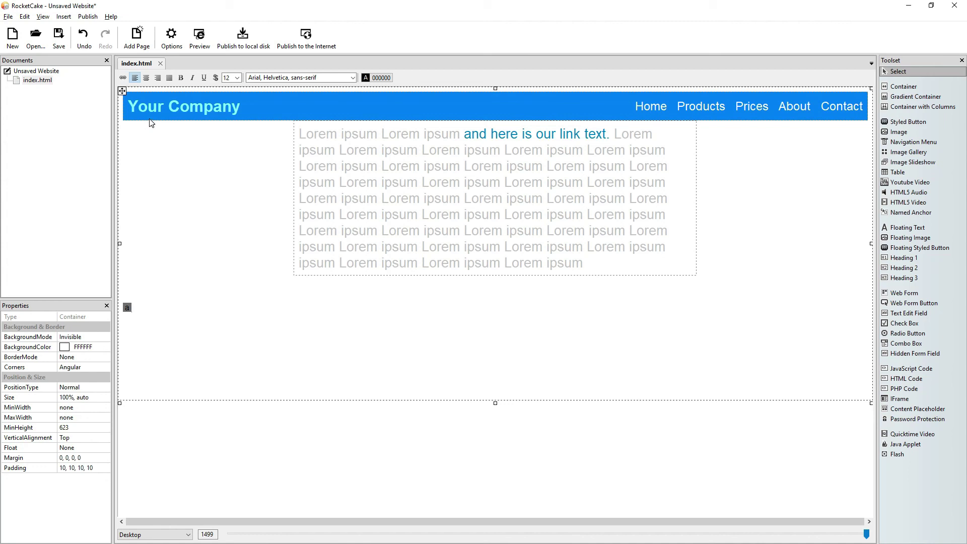
Format the letter 'a' as size 44, bold, blue 0080FF and centre-aligned.
click(236, 78)
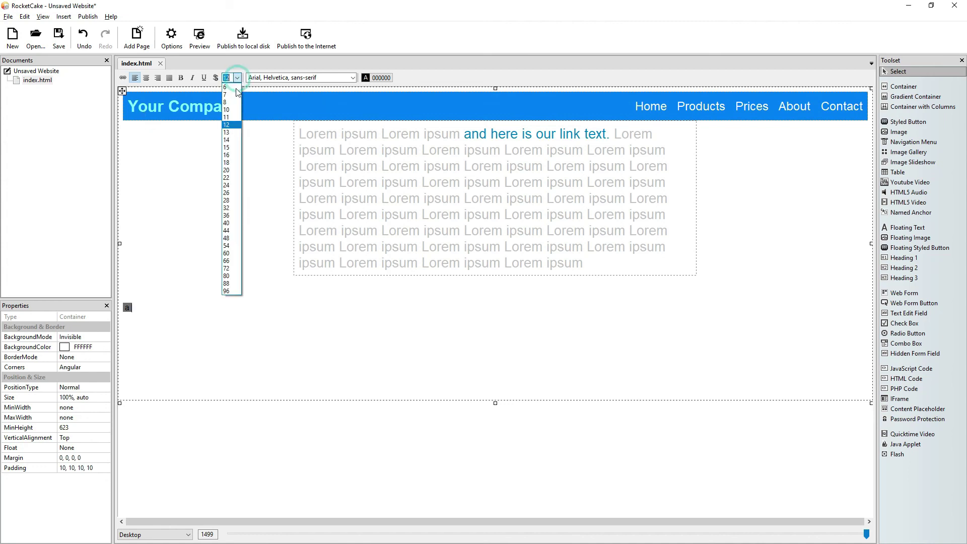
click(231, 215)
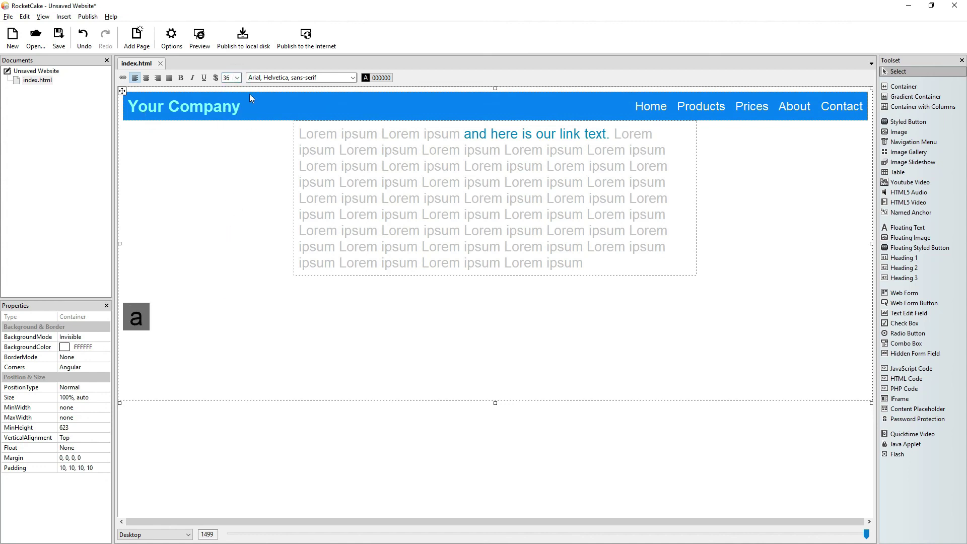
click(237, 77)
click(231, 231)
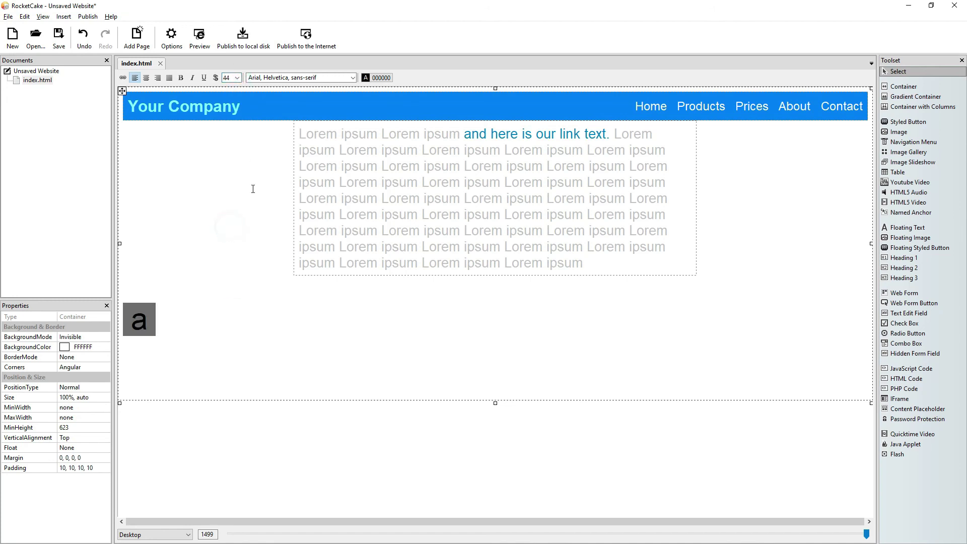
click(181, 78)
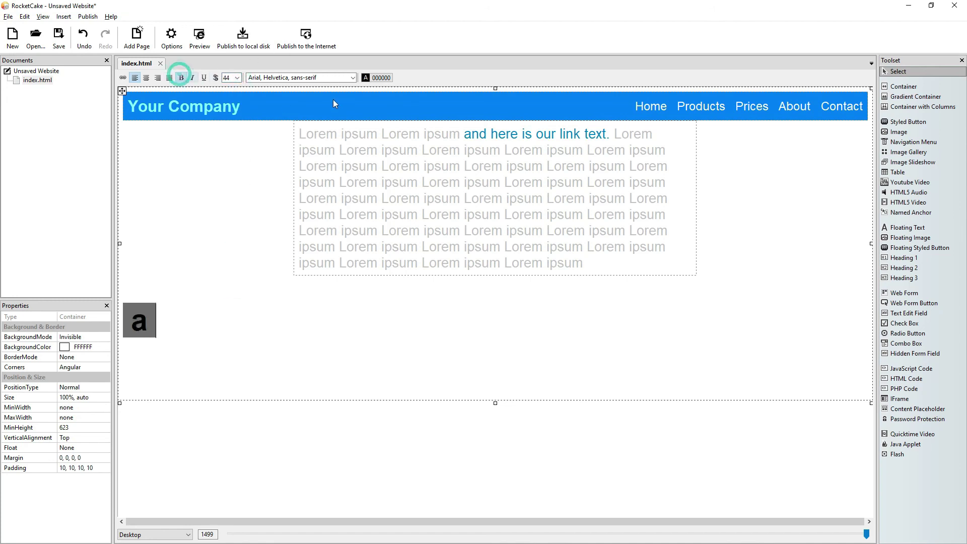
click(375, 78)
click(294, 131)
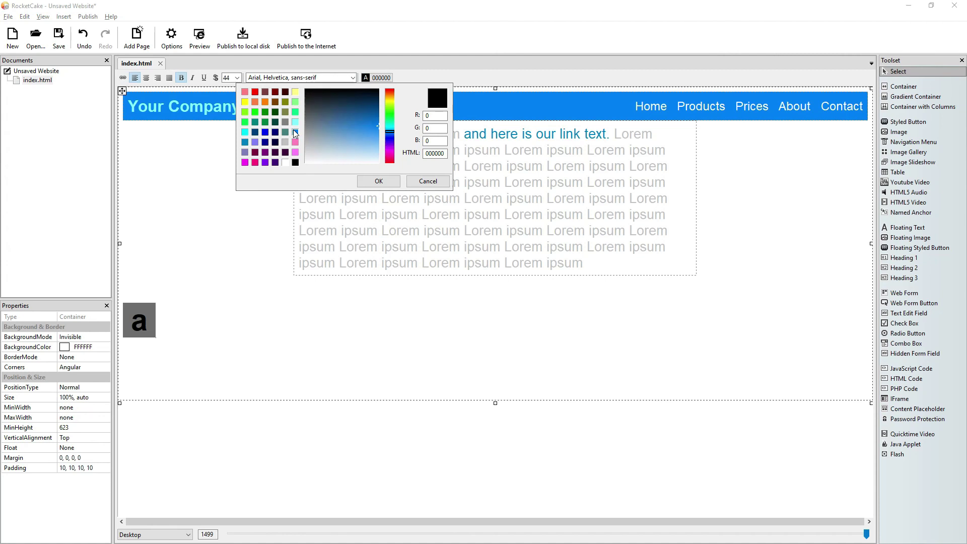
click(357, 180)
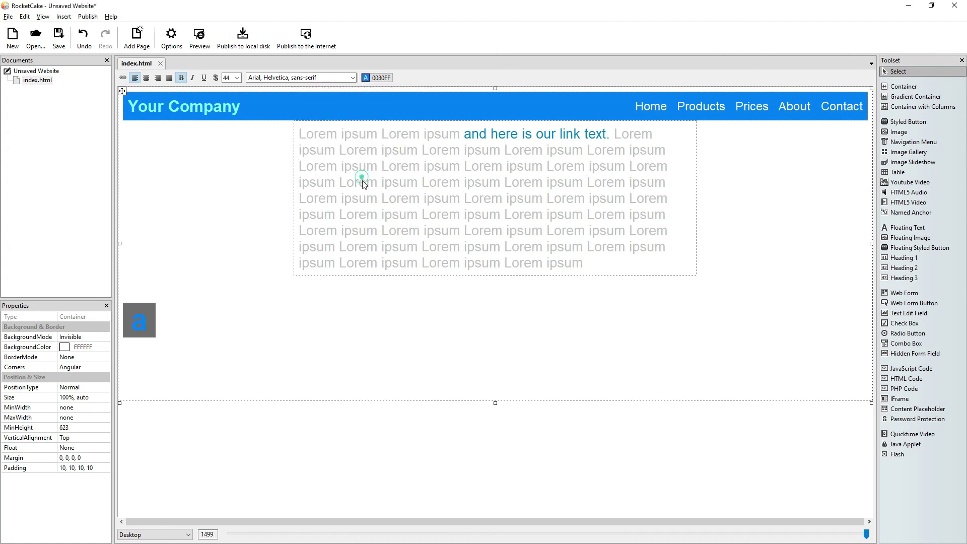
click(146, 79)
Complete the line to read 'a { transition: 1s; }'.
click(483, 318)
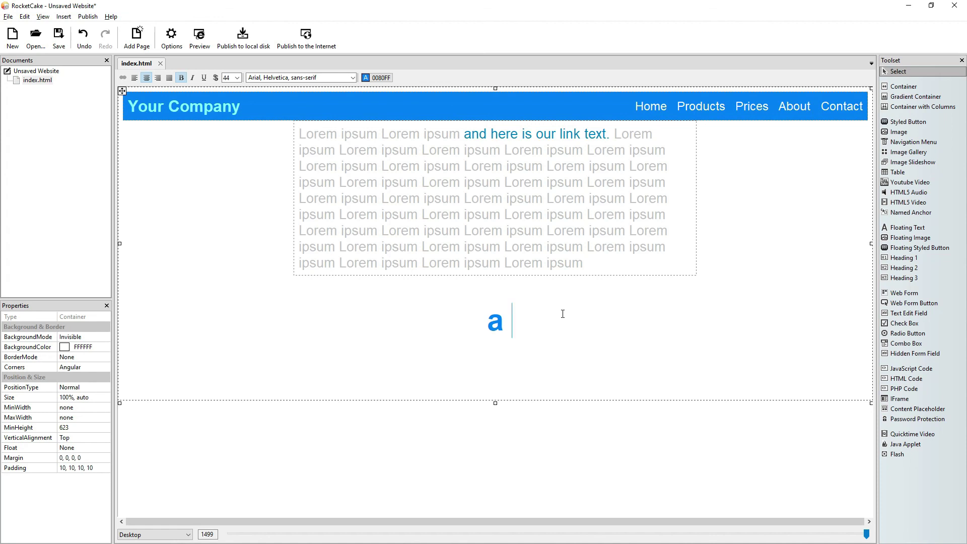
text({ })
key(Left)
text(transition: 1s;)
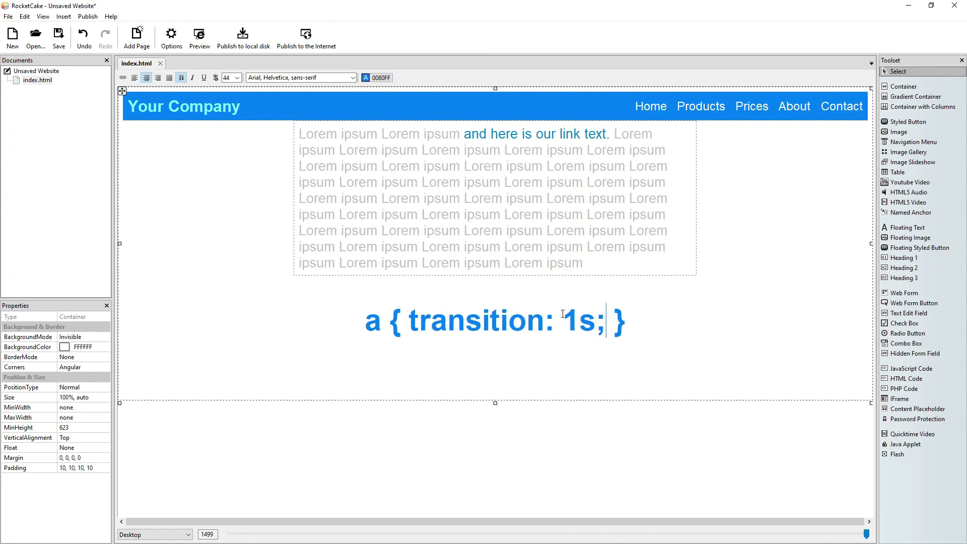
key(End)
Add a line reading 'rocketcaketutorials.com' below the transition rule, followed by blank lines.
key(Return)
key(Return)
text(rocketcaketuto)
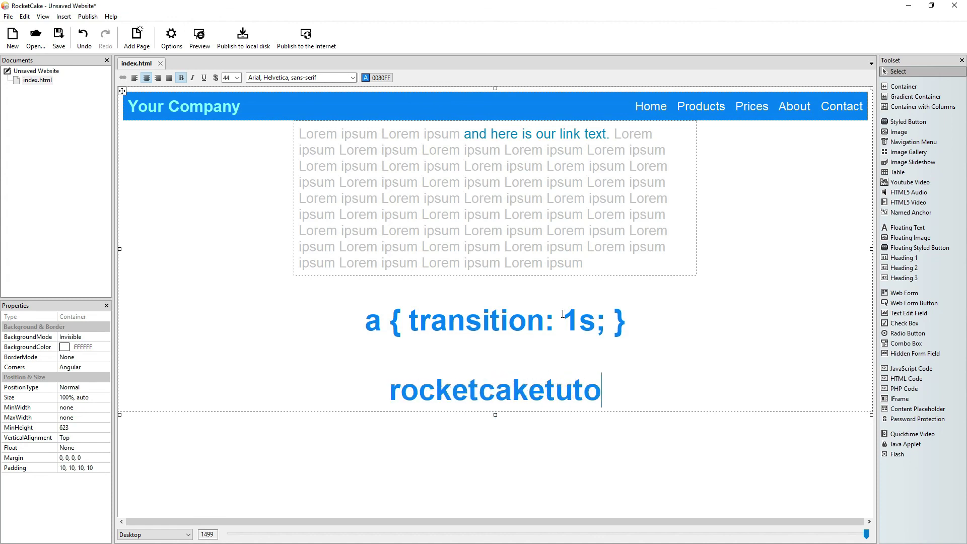
text(rials.com)
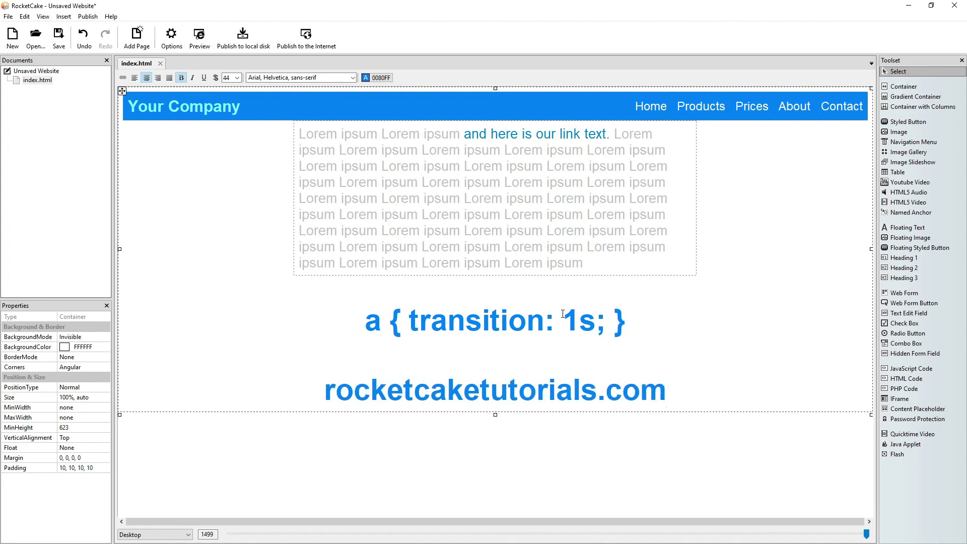
key(Return)
key(Return)
key(Return)
key(Return)
key(Return)
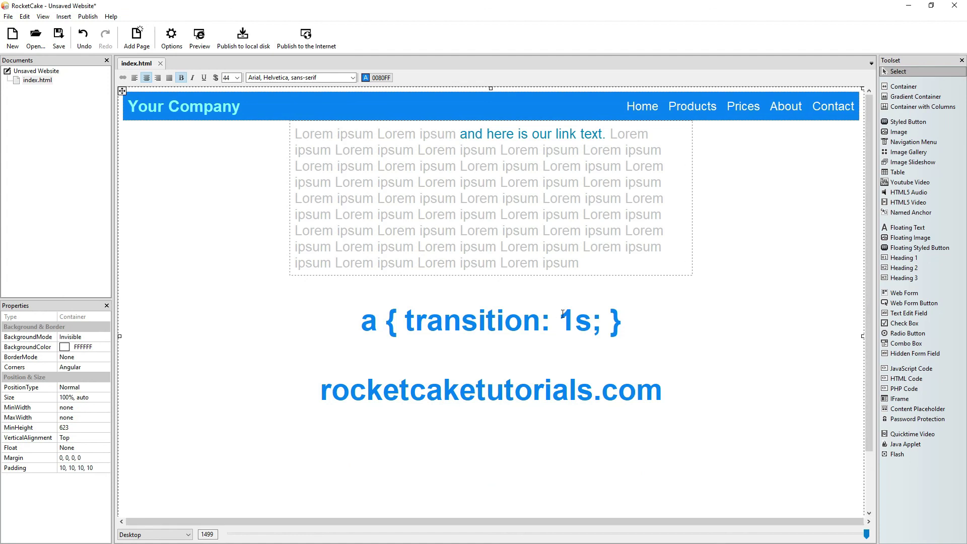